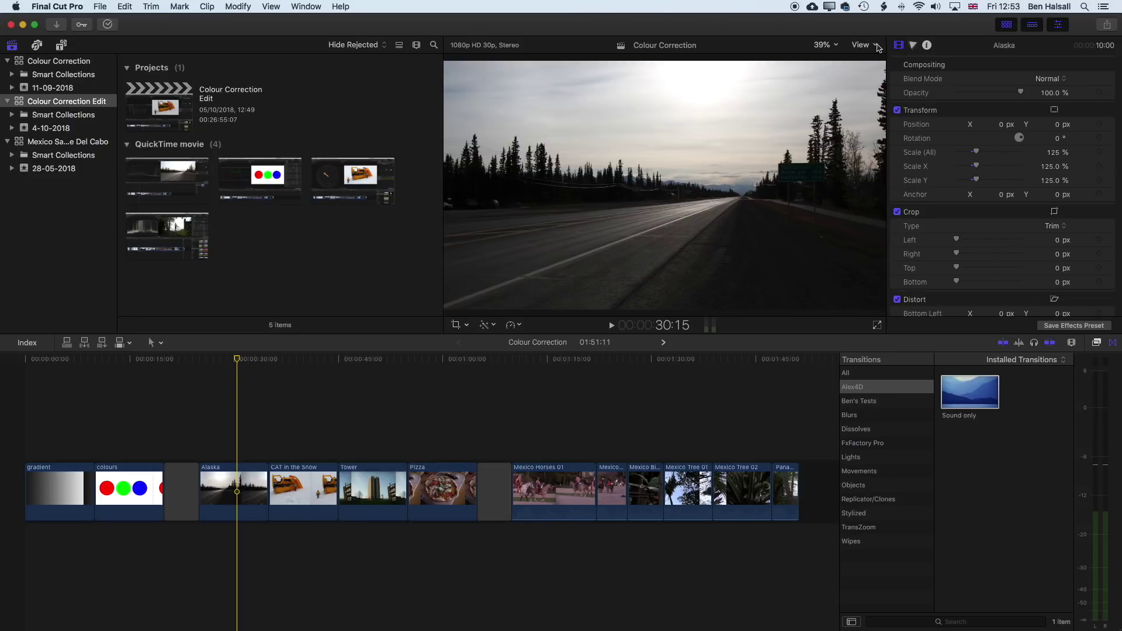
Show the video scopes beside the viewer and preview the Colour Correction Recording 03 clip
left_click(877, 46)
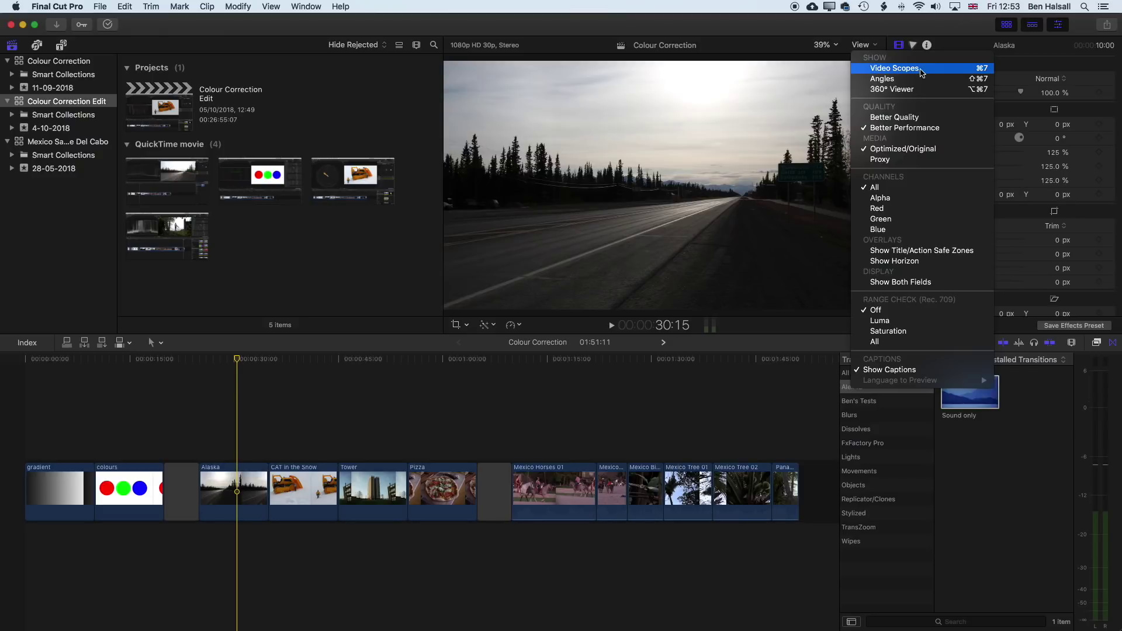
left_click(974, 71)
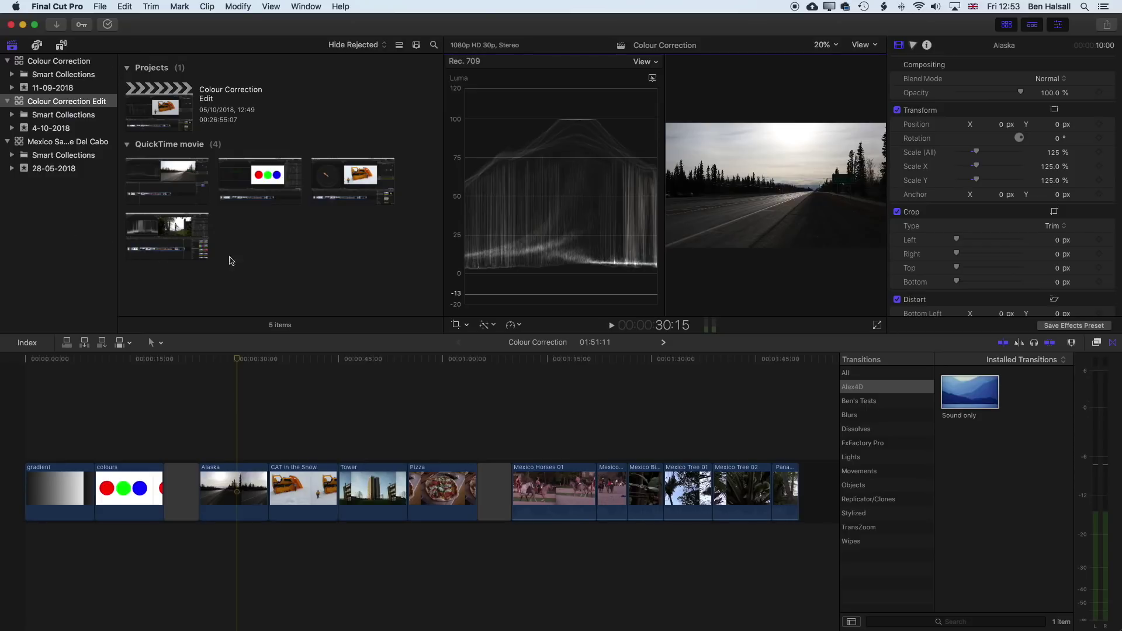
left_click(170, 230)
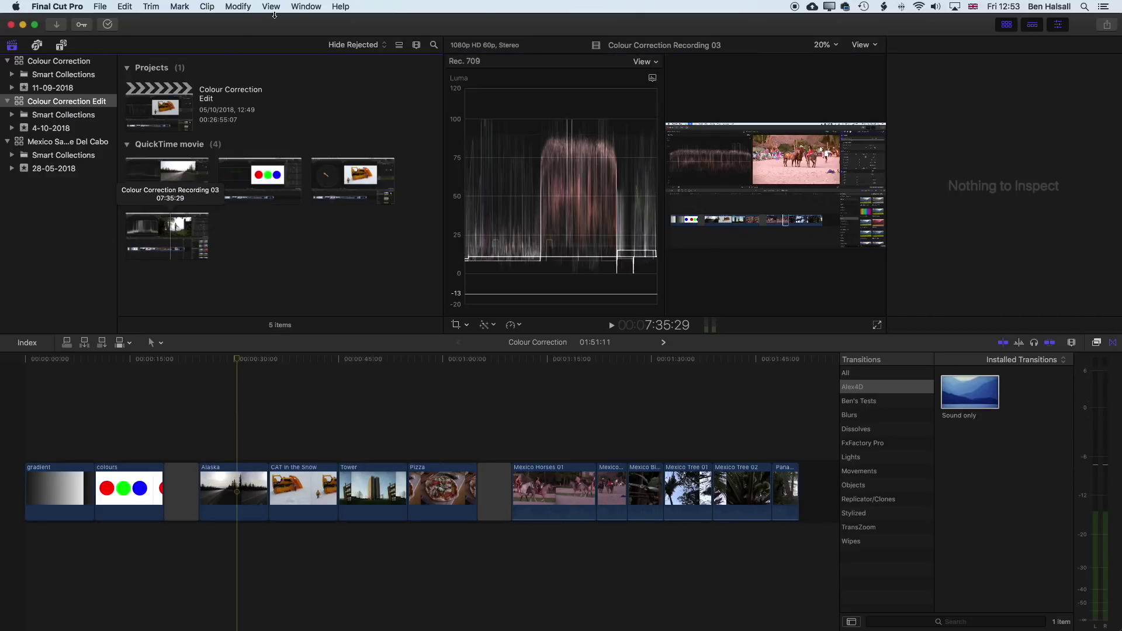
Hide the libraries sidebar and the clip browser from the workspace
left_click(303, 7)
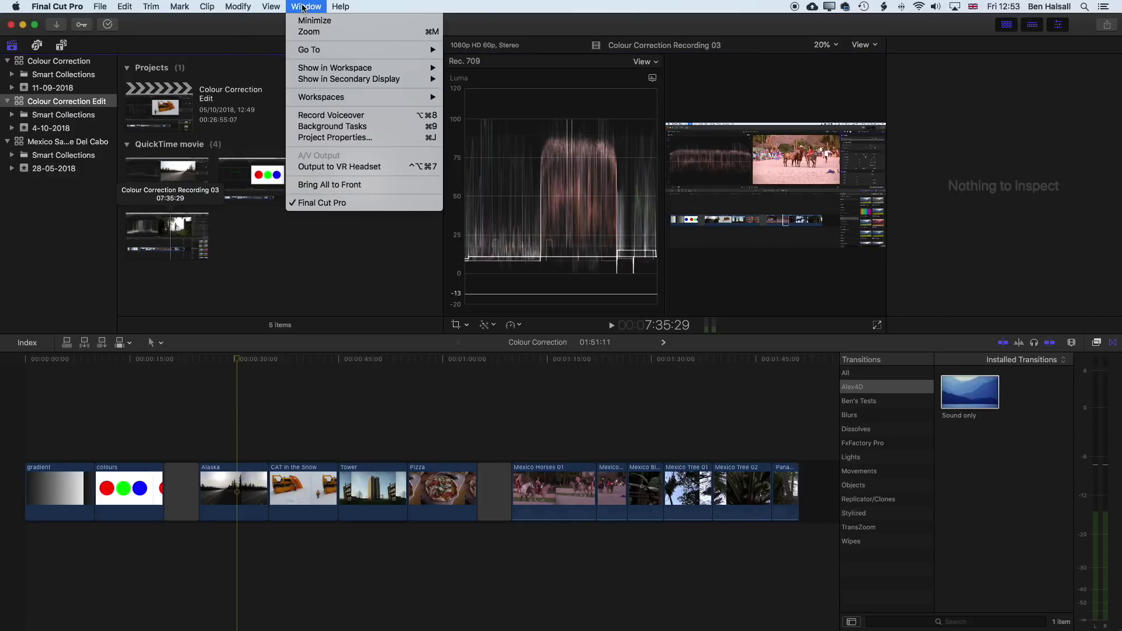
mouse_move(323, 67)
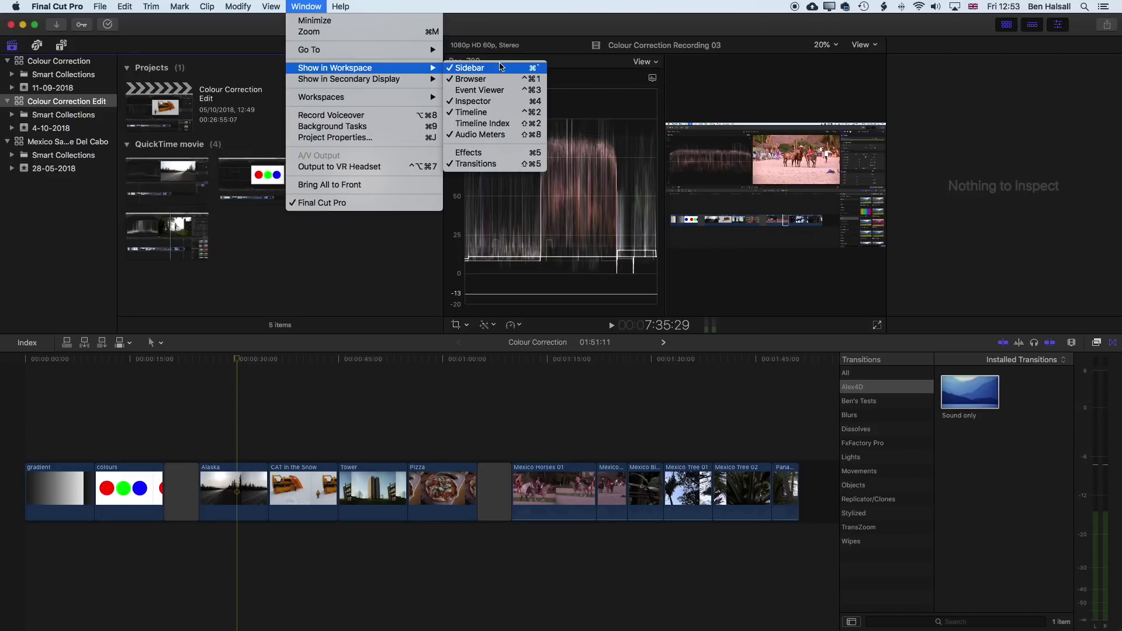
left_click(500, 70)
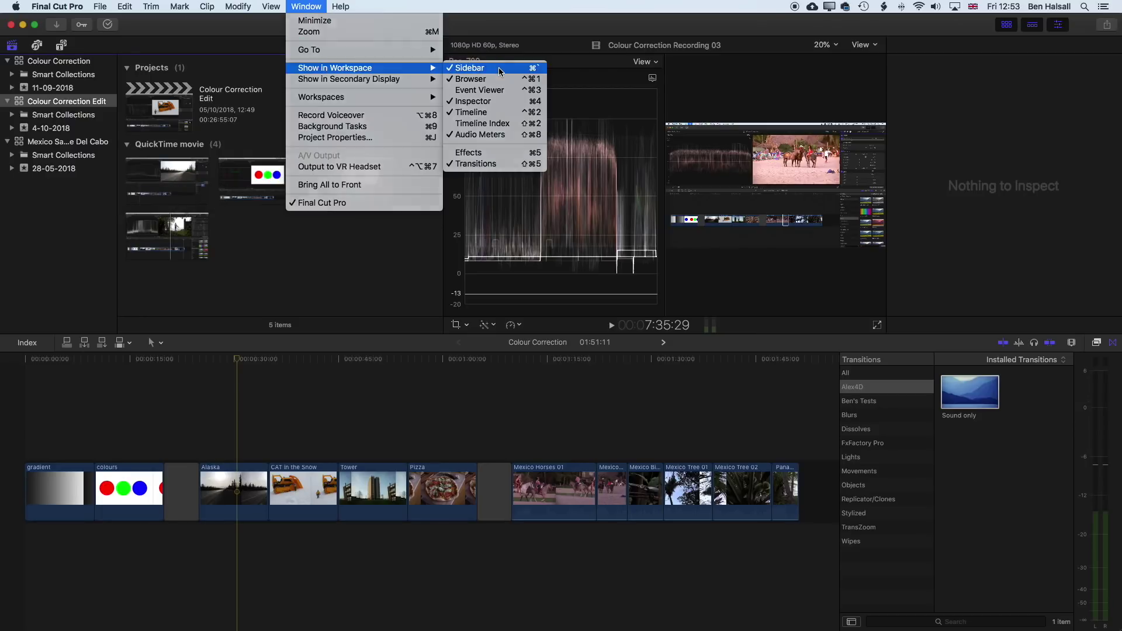
left_click(304, 7)
mouse_move(323, 68)
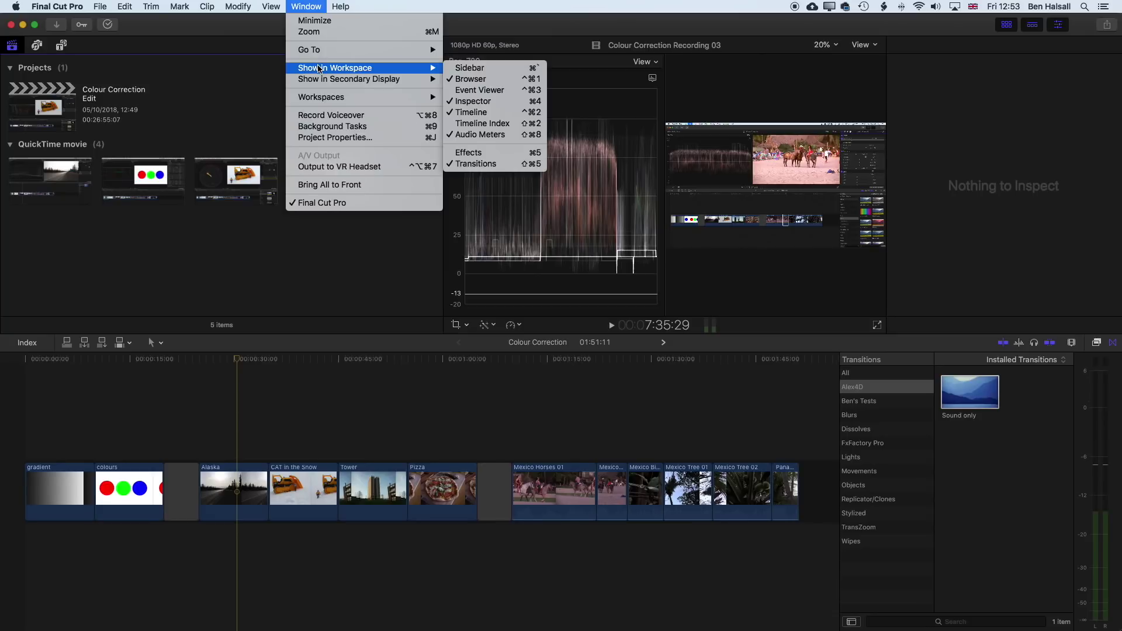
left_click(470, 84)
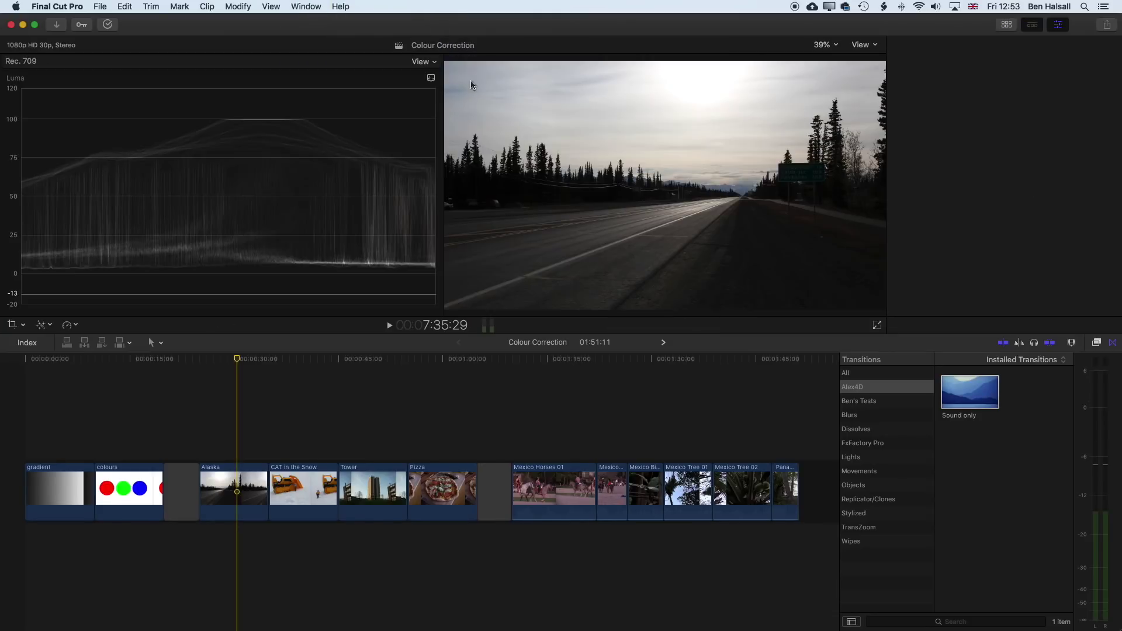
Drag the viewer/timeline divider down for a taller viewer and set the scope to Vectorscope
left_click_drag(364, 333, 356, 406)
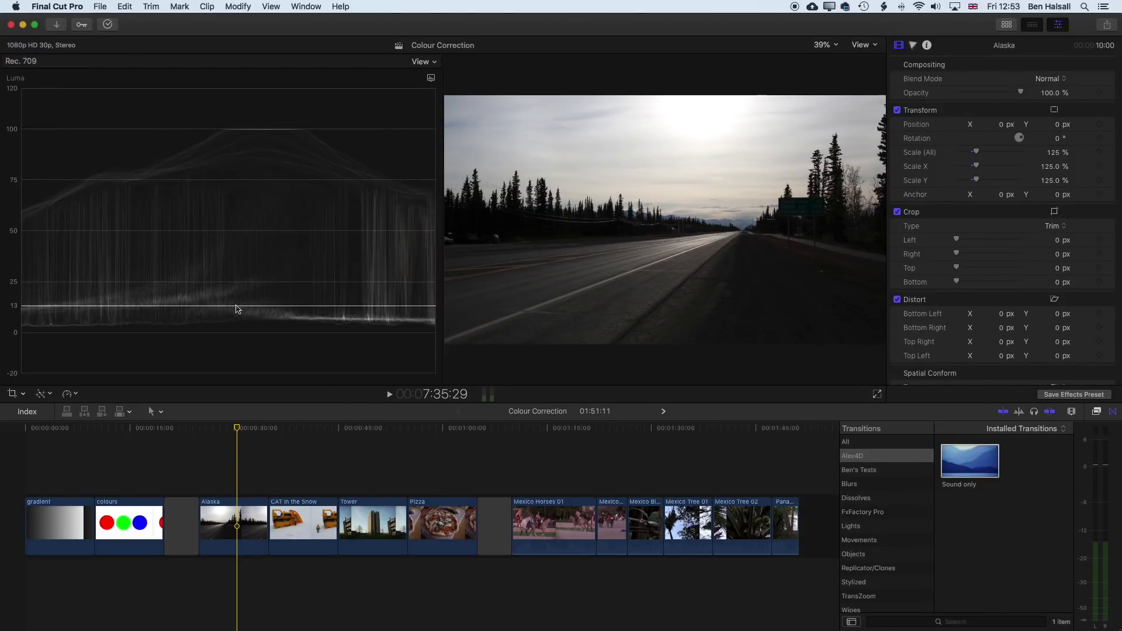
left_click(431, 78)
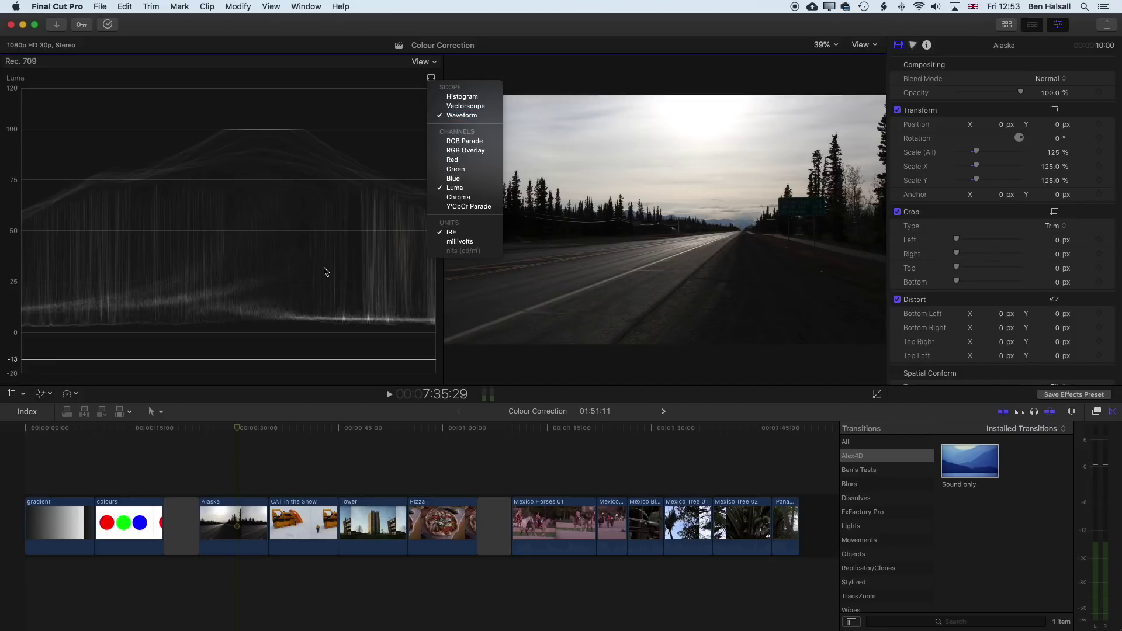
left_click(326, 272)
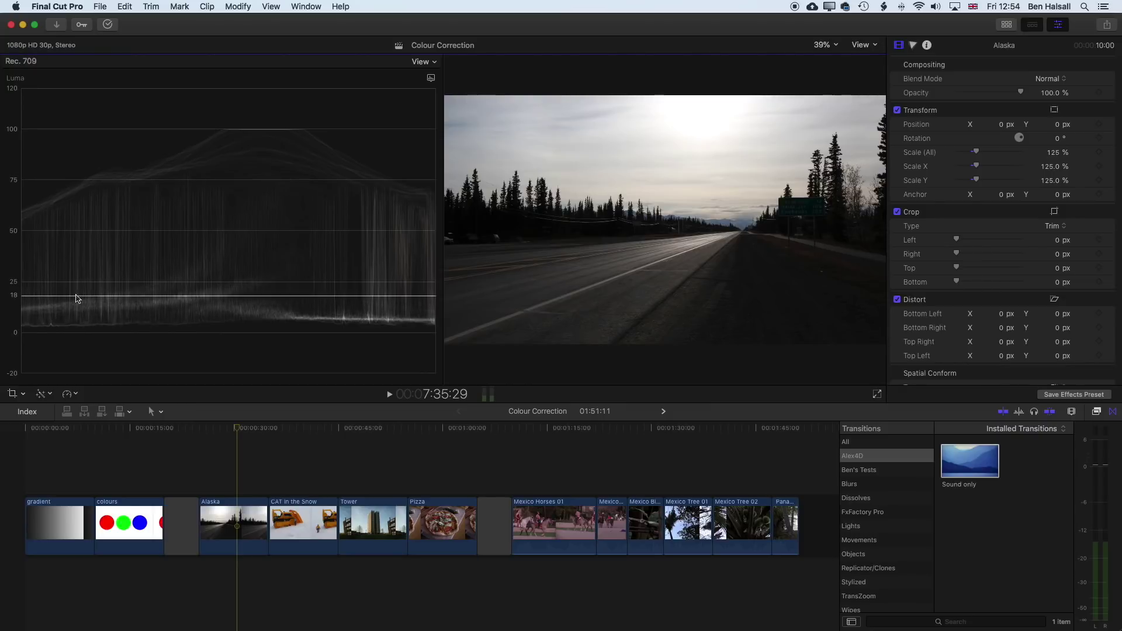
left_click(431, 78)
left_click(444, 105)
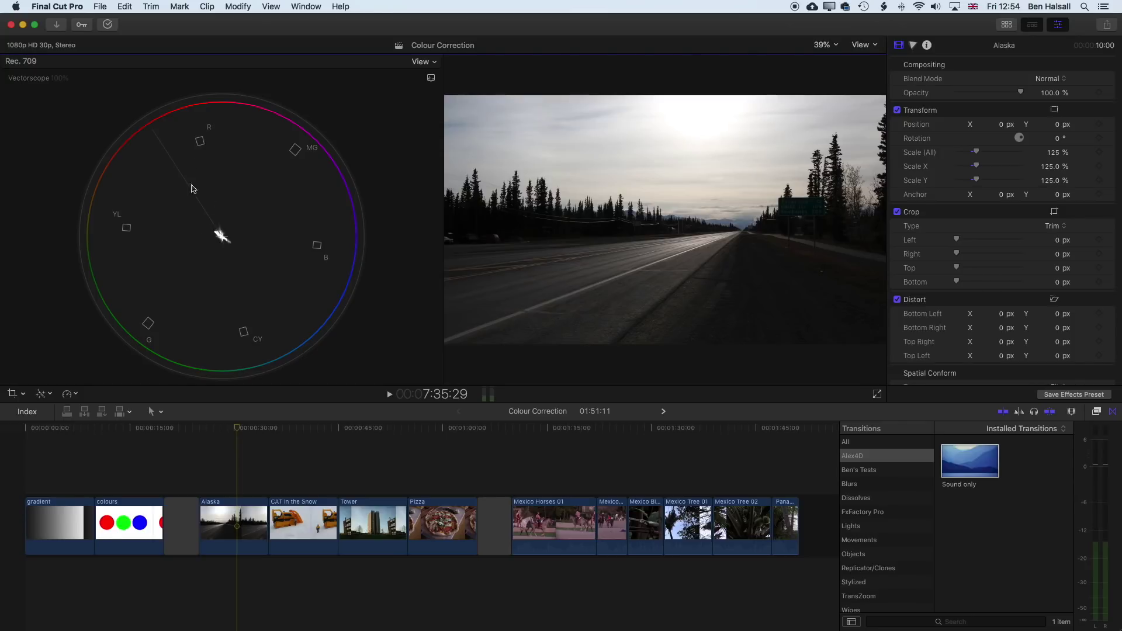
left_click(131, 431)
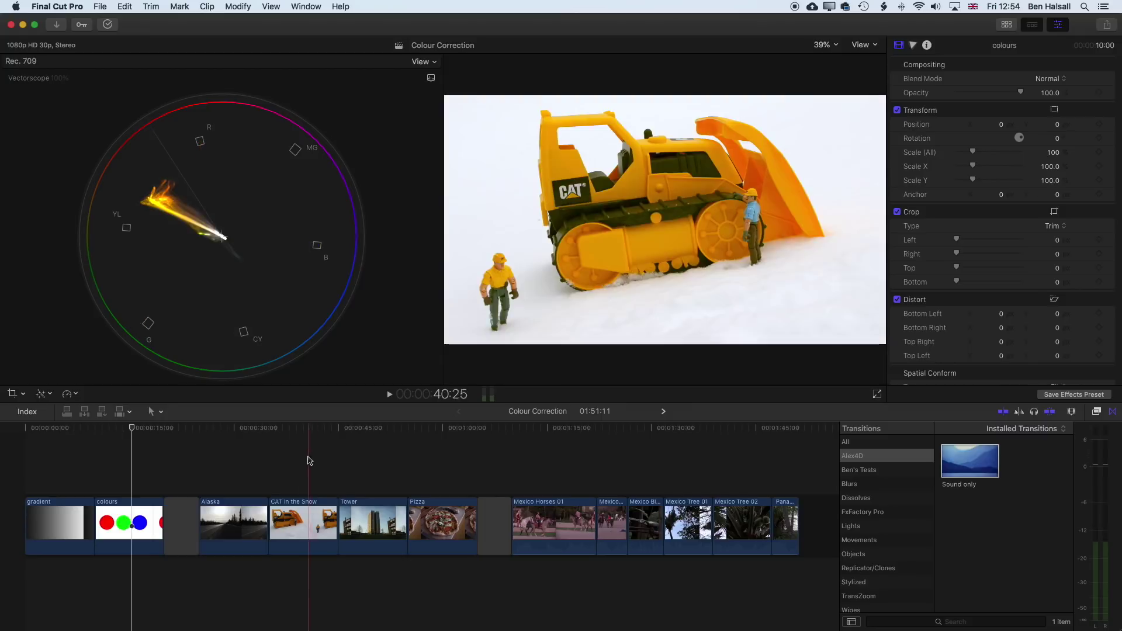
left_click(319, 462)
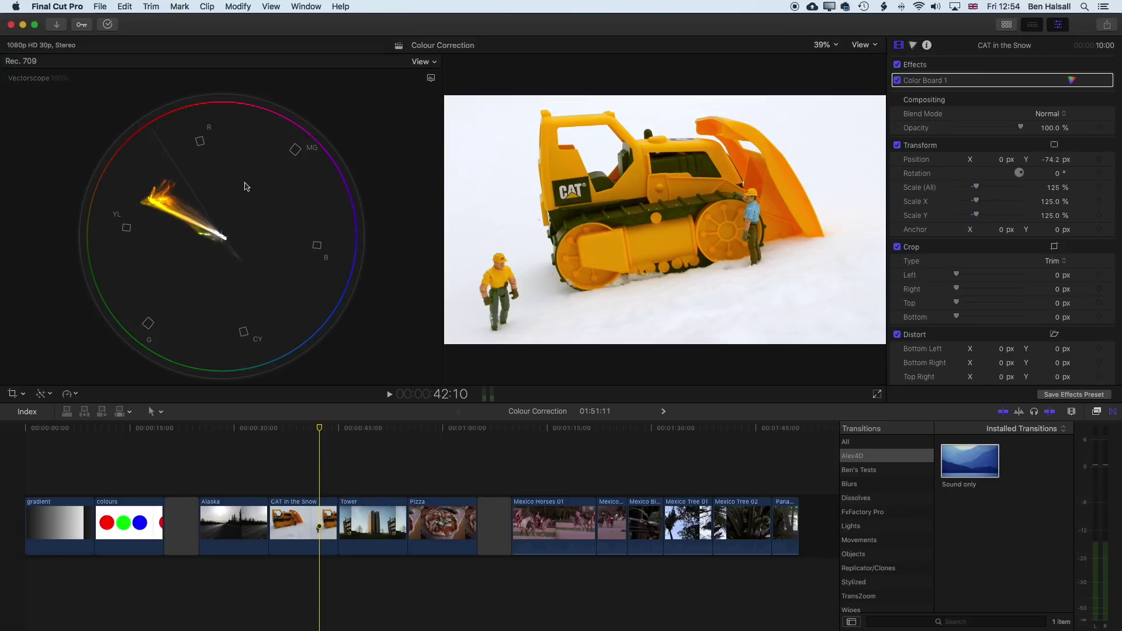
left_click(243, 430)
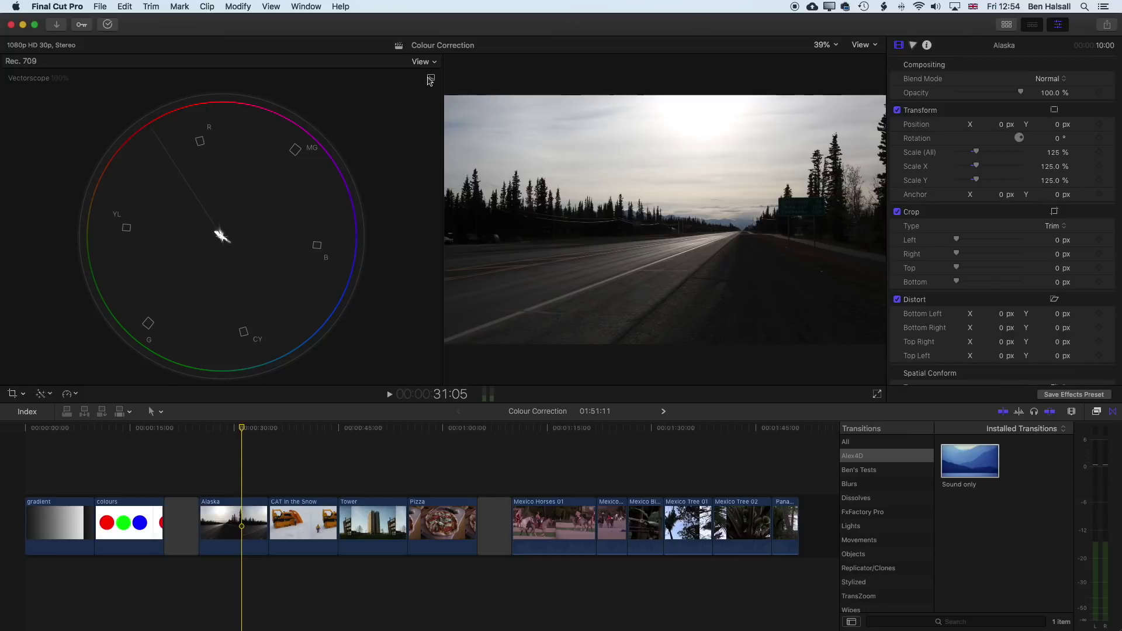
left_click(431, 78)
Return the scope to the luma waveform, park the playhead at 30:17, and show the Inspector
left_click(443, 116)
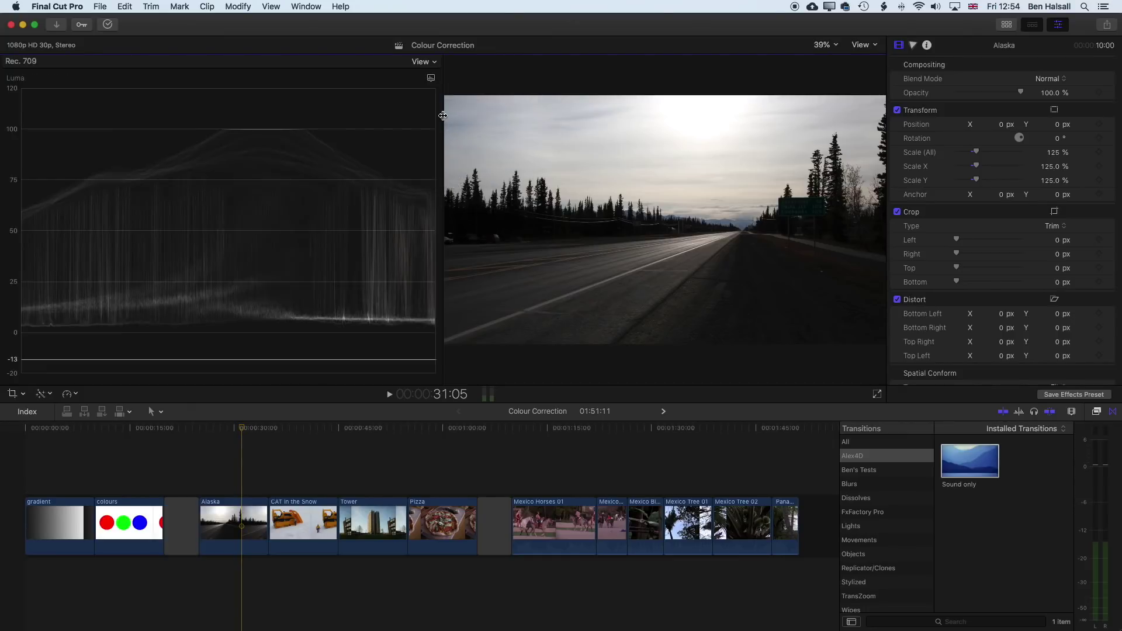
left_click(238, 428)
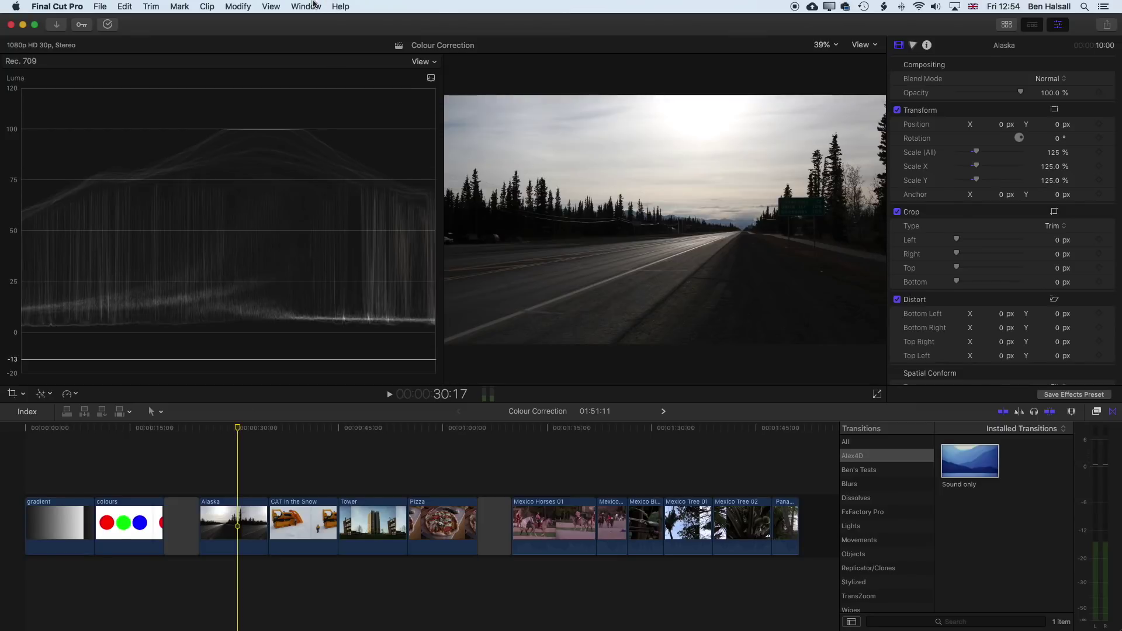
left_click(313, 7)
mouse_move(409, 68)
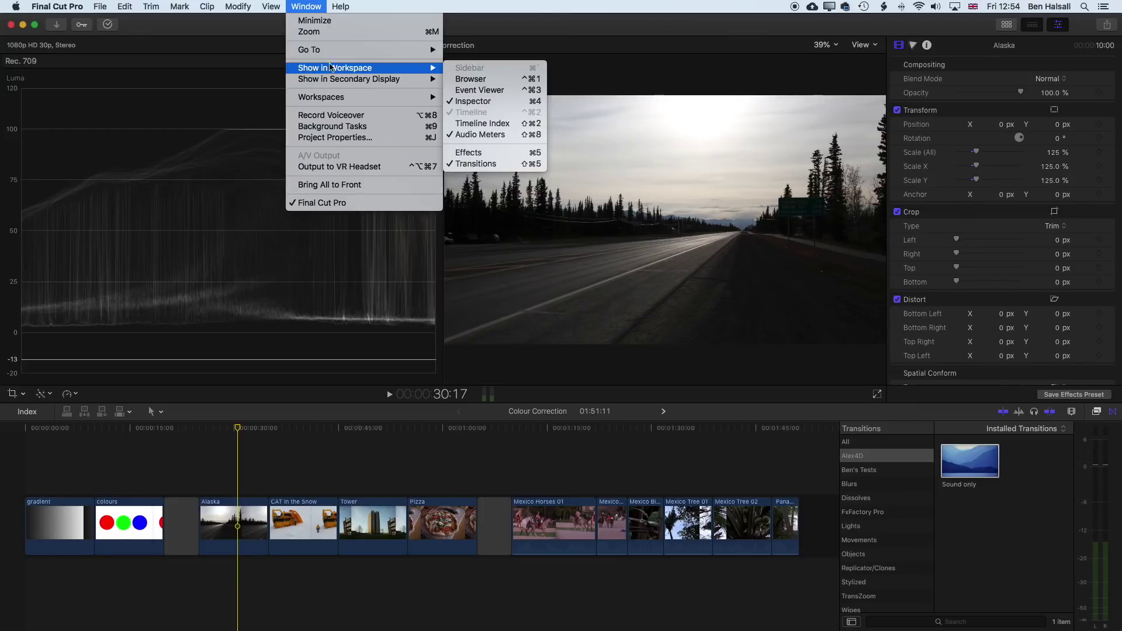
left_click(510, 103)
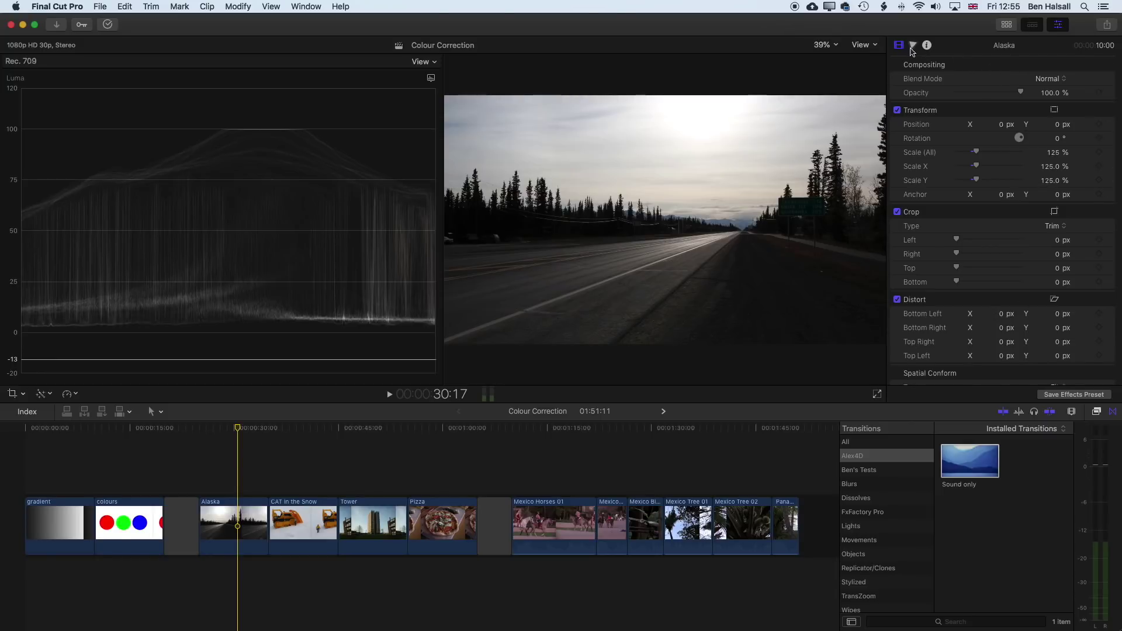
Open Alaska's Color Board on the Exposure tab and raise master exposure to 63%
left_click(914, 46)
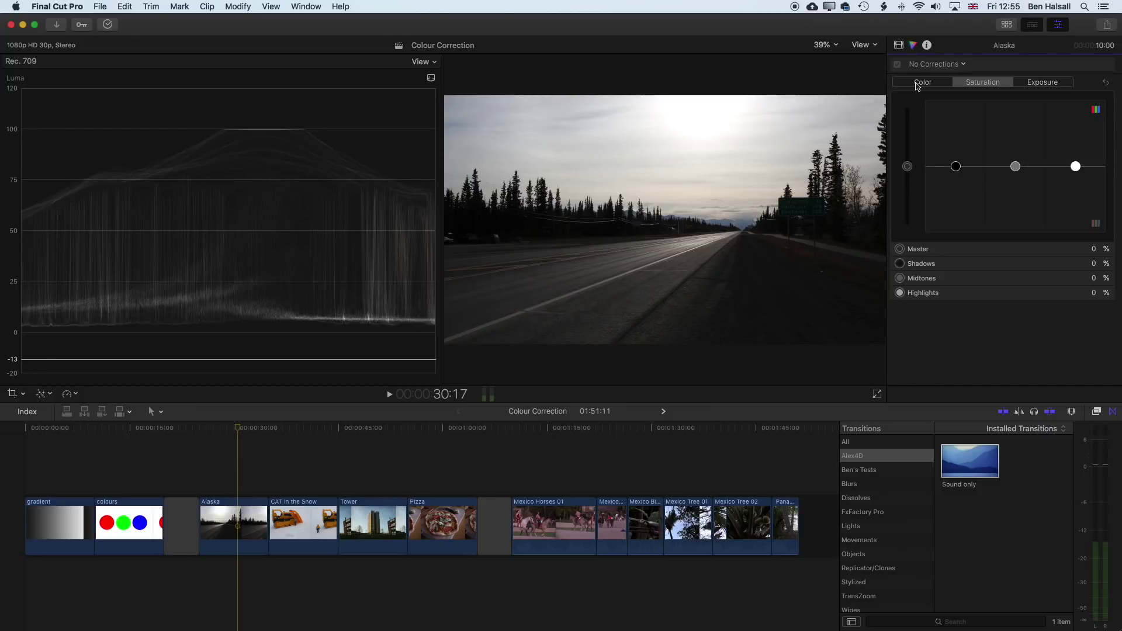
left_click(916, 86)
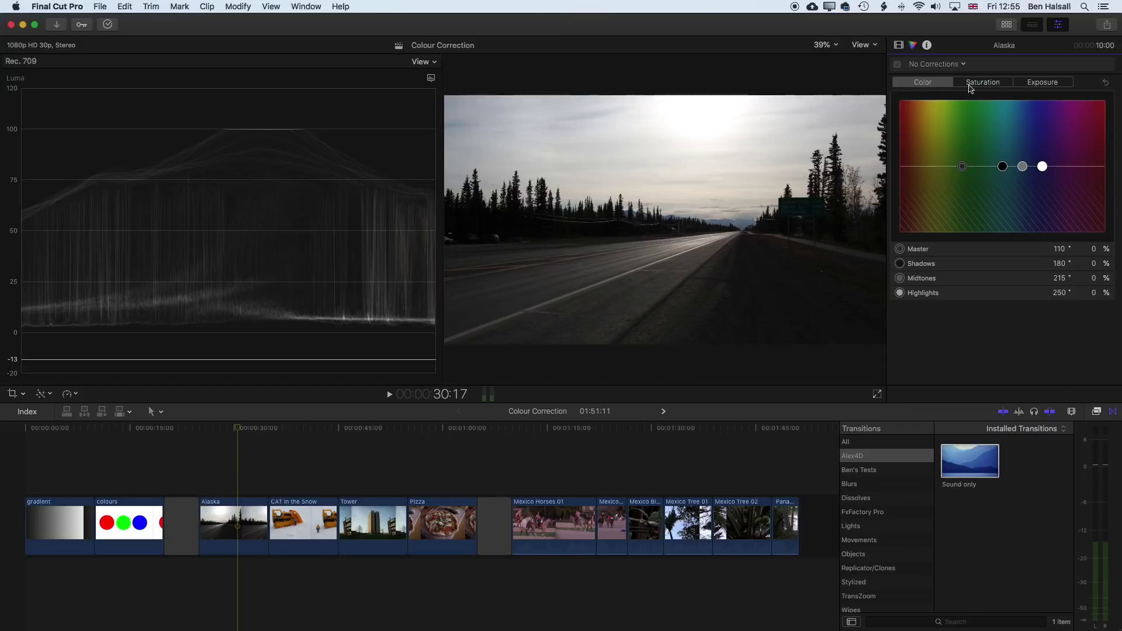
left_click(987, 87)
left_click(1057, 86)
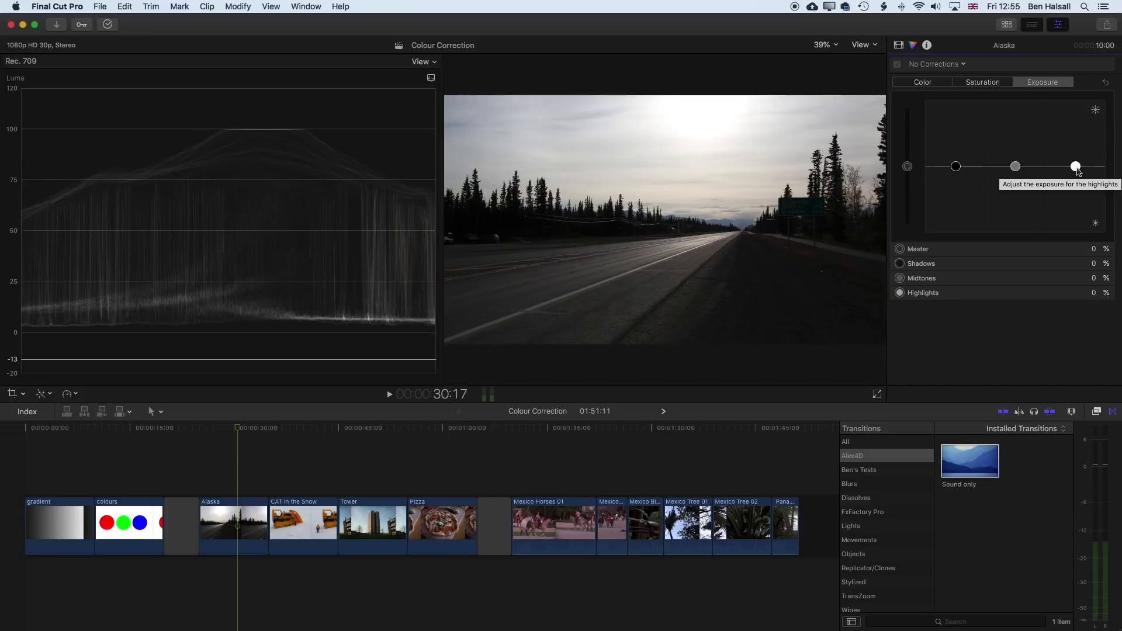
left_click_drag(907, 169, 907, 124)
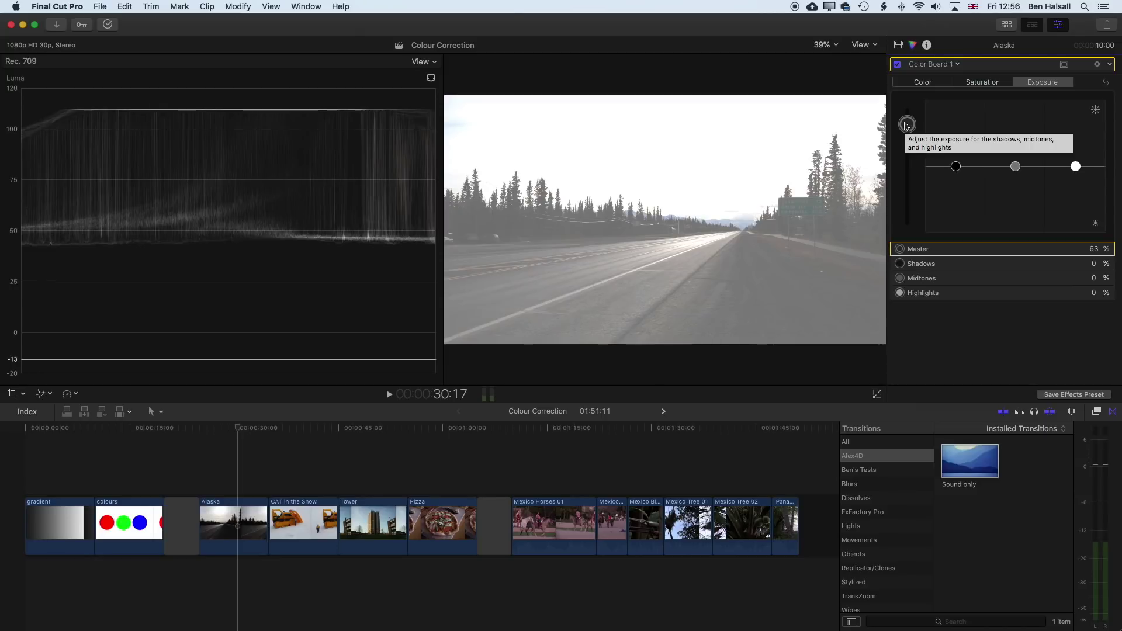
Pull master exposure back to 44% and drag the Shadows puck down to darken the road
left_click_drag(907, 125, 906, 140)
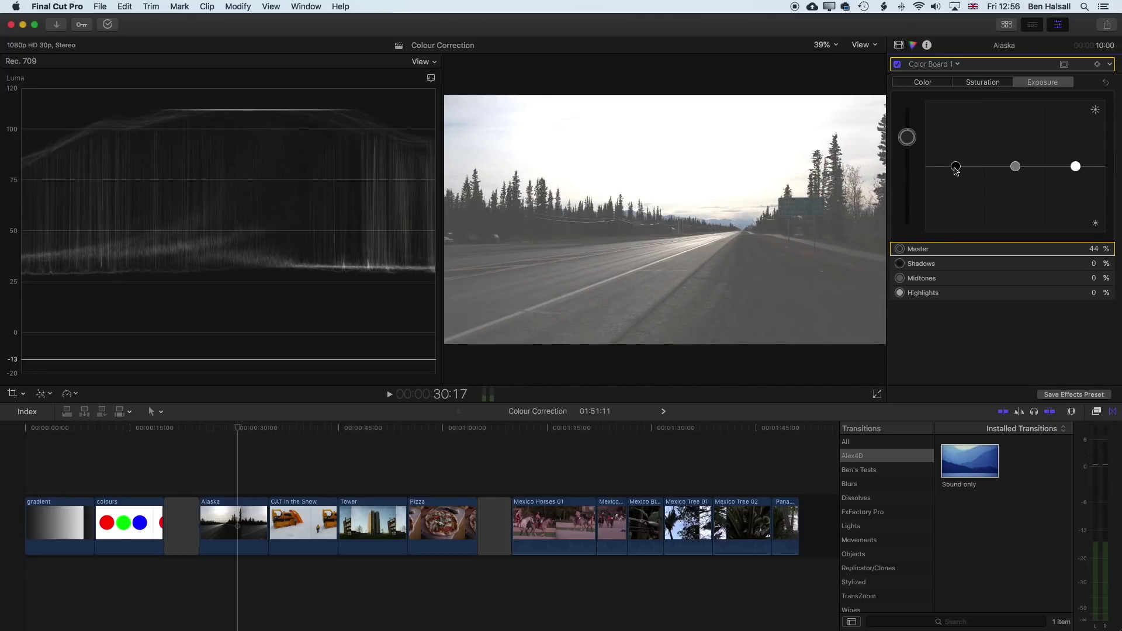
left_click_drag(956, 169, 956, 198)
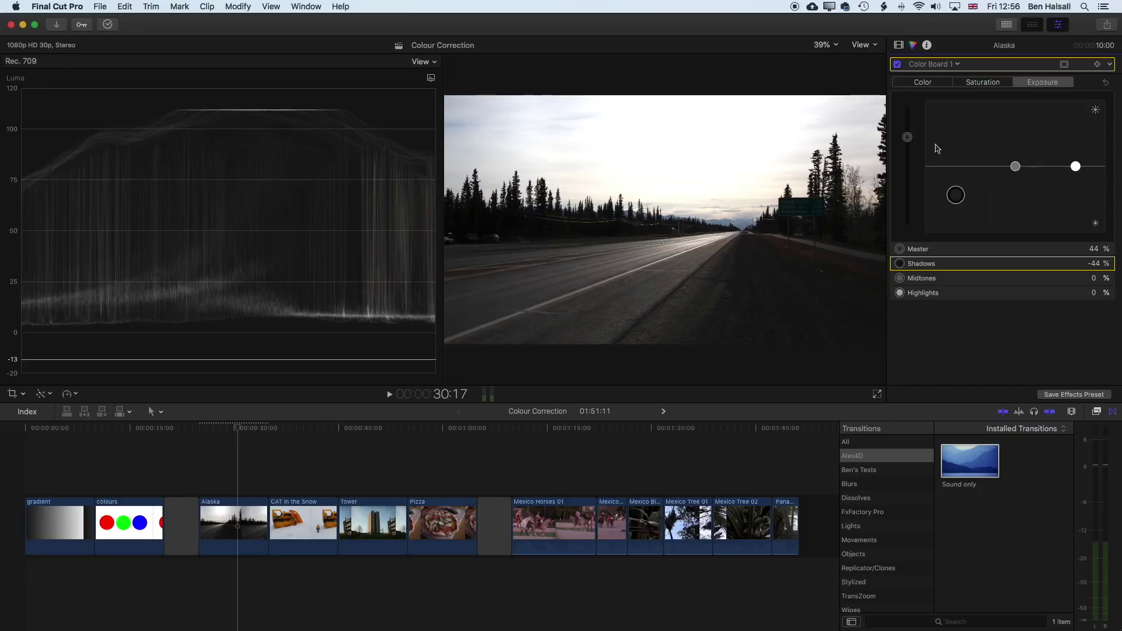
Set exposure to shadows -52%, midtones 51%, highlights 12%, then switch the correction off to compare
left_click_drag(1017, 169, 1018, 139)
left_click_drag(1075, 166, 1076, 158)
left_click_drag(958, 190, 956, 202)
left_click_drag(1016, 138, 1016, 143)
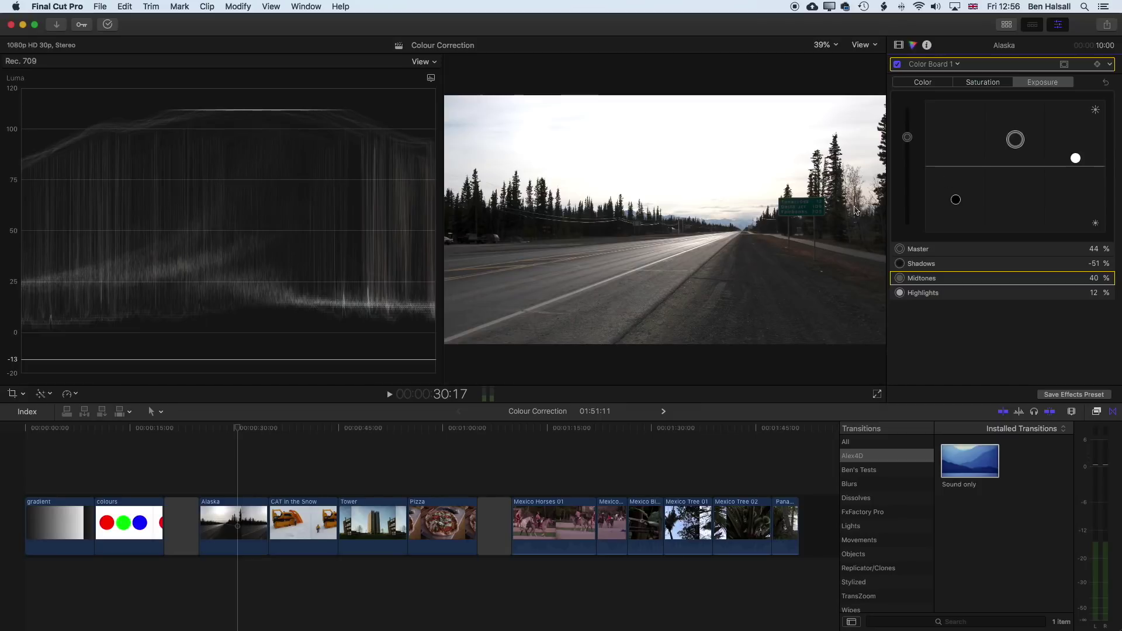
left_click_drag(1015, 140, 1015, 138)
left_click_drag(955, 199, 959, 203)
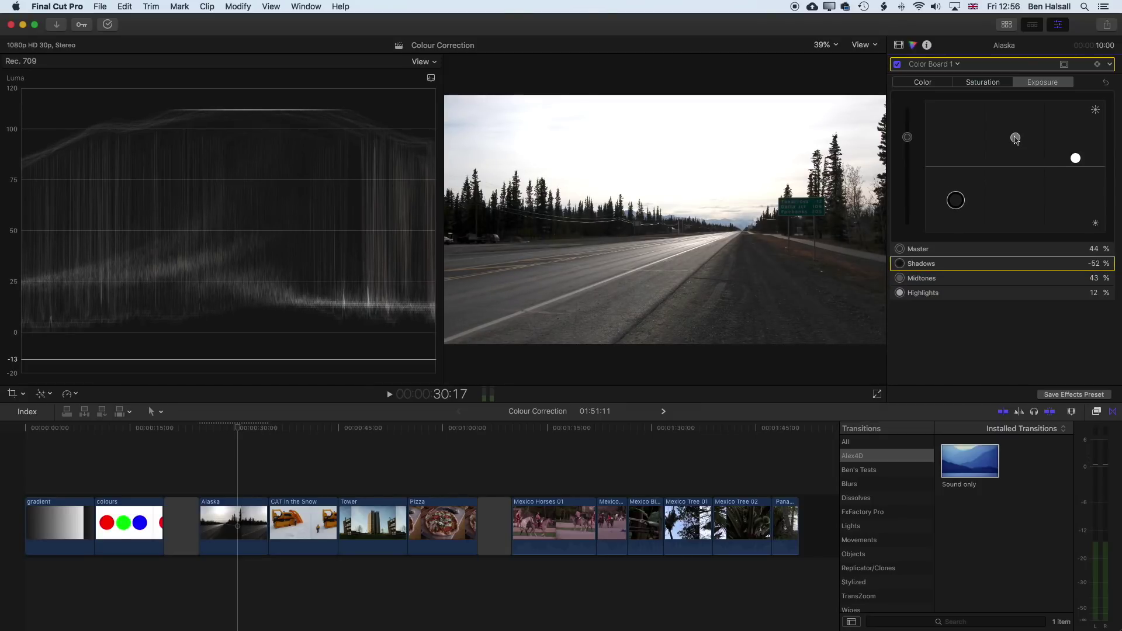
left_click_drag(1015, 139, 1015, 132)
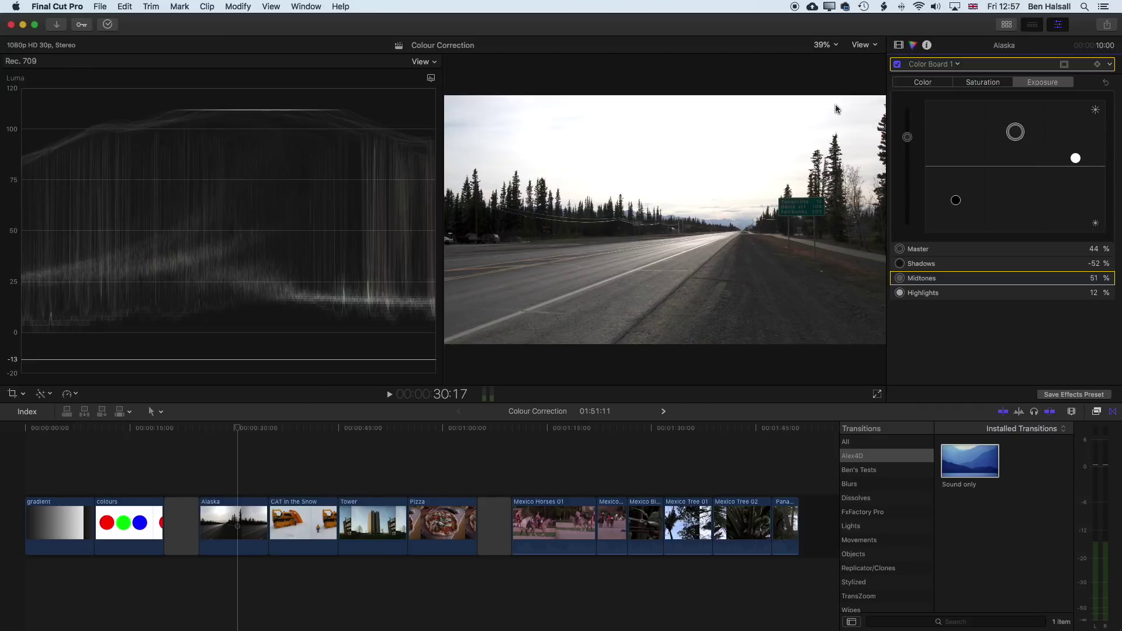
left_click(897, 66)
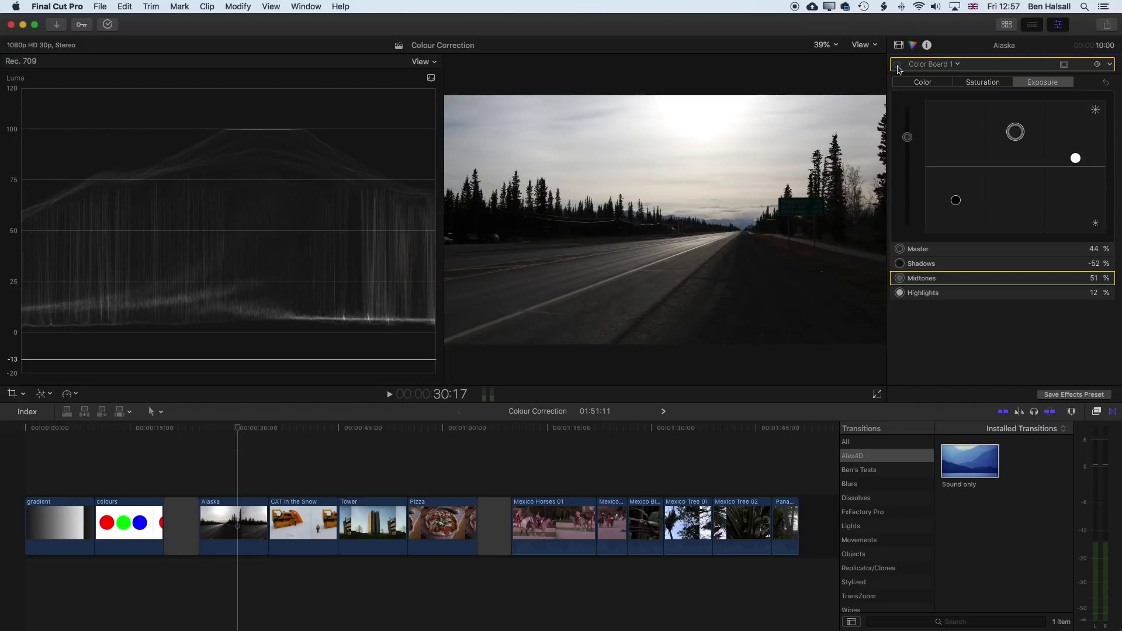
Toggle the Color Board correction off and on to compare, leaving it enabled
left_click(897, 66)
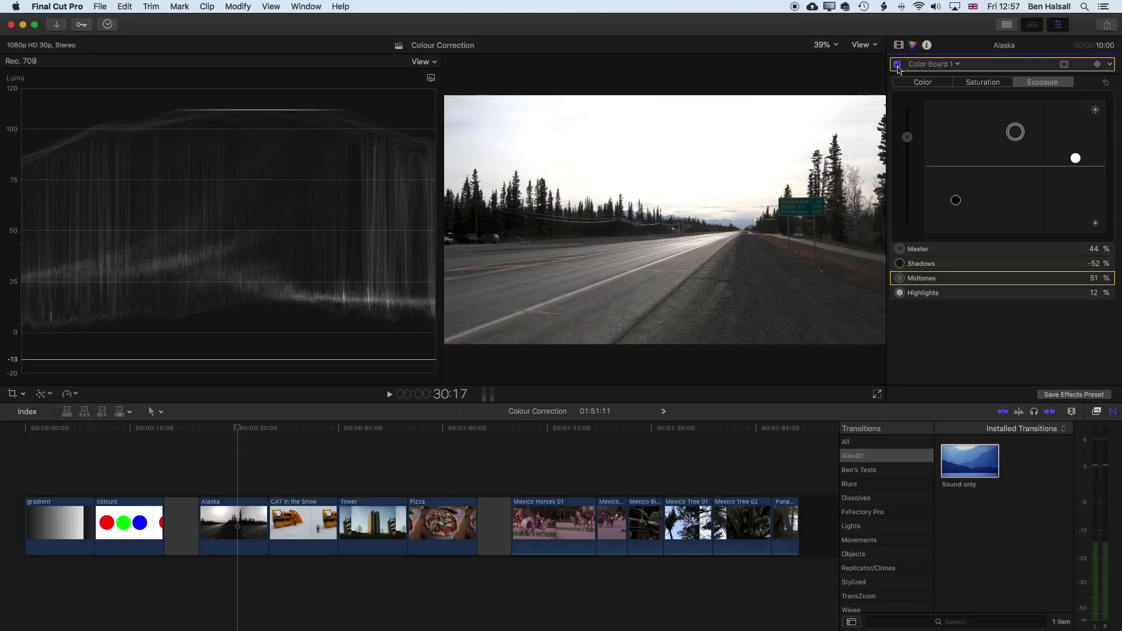
left_click(898, 66)
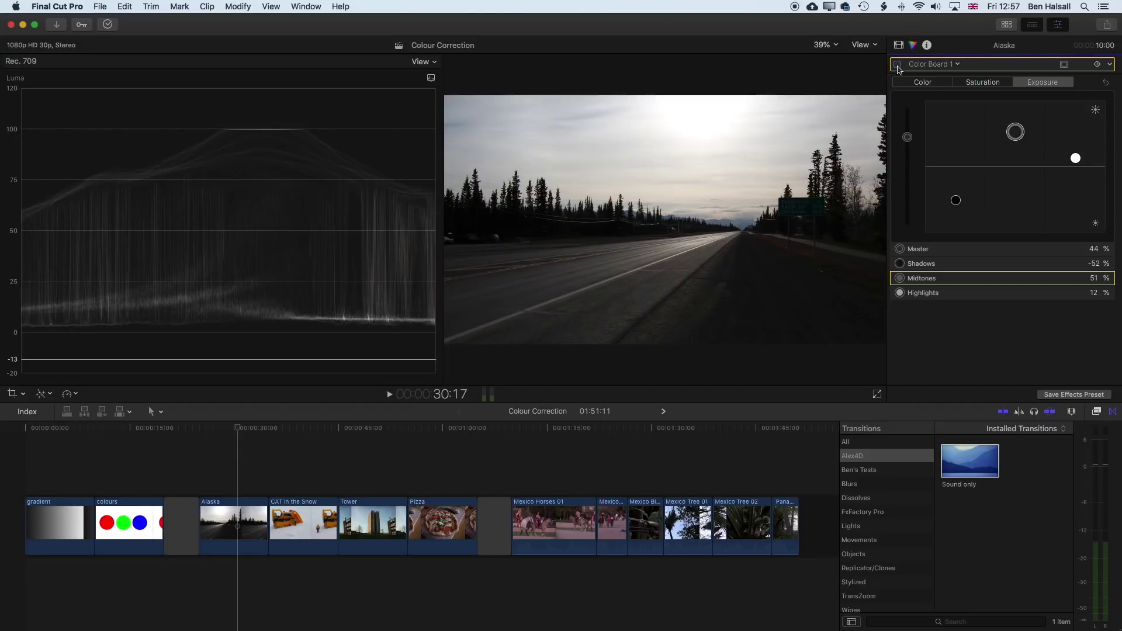
left_click(898, 66)
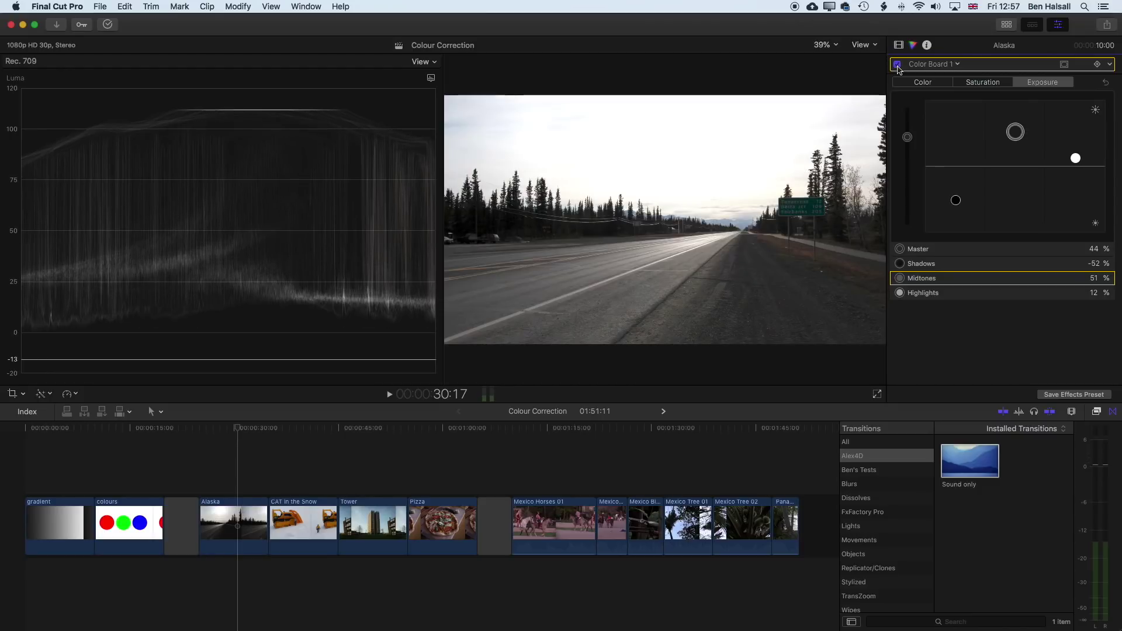
Show the Saturation tab, switch the scope to Vectorscope, and select the Master saturation puck
left_click(982, 83)
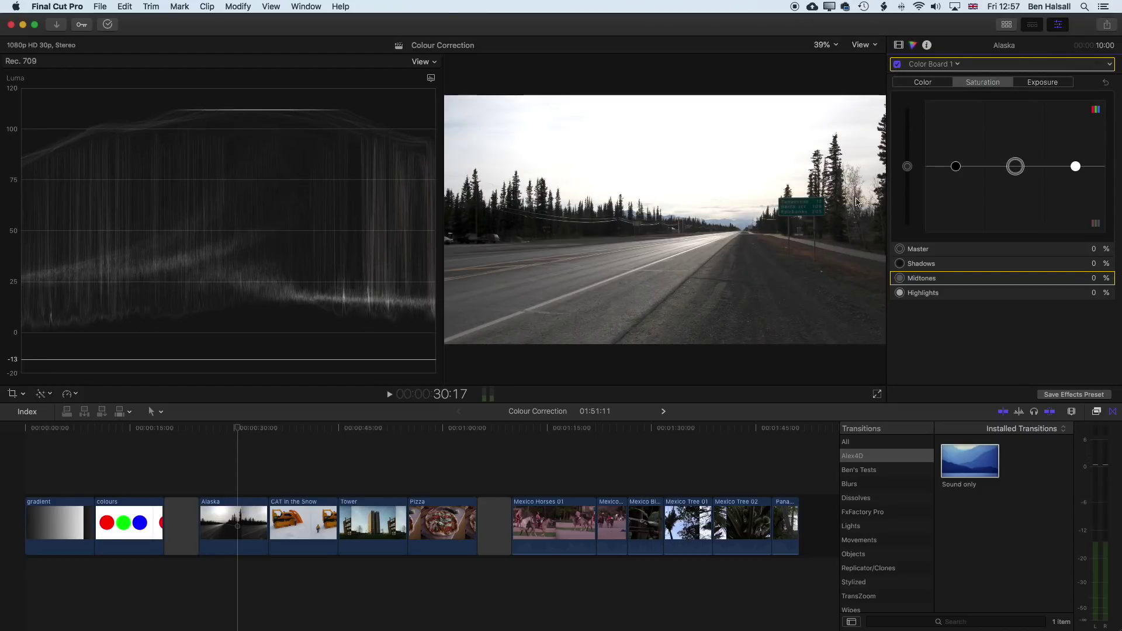
left_click(430, 79)
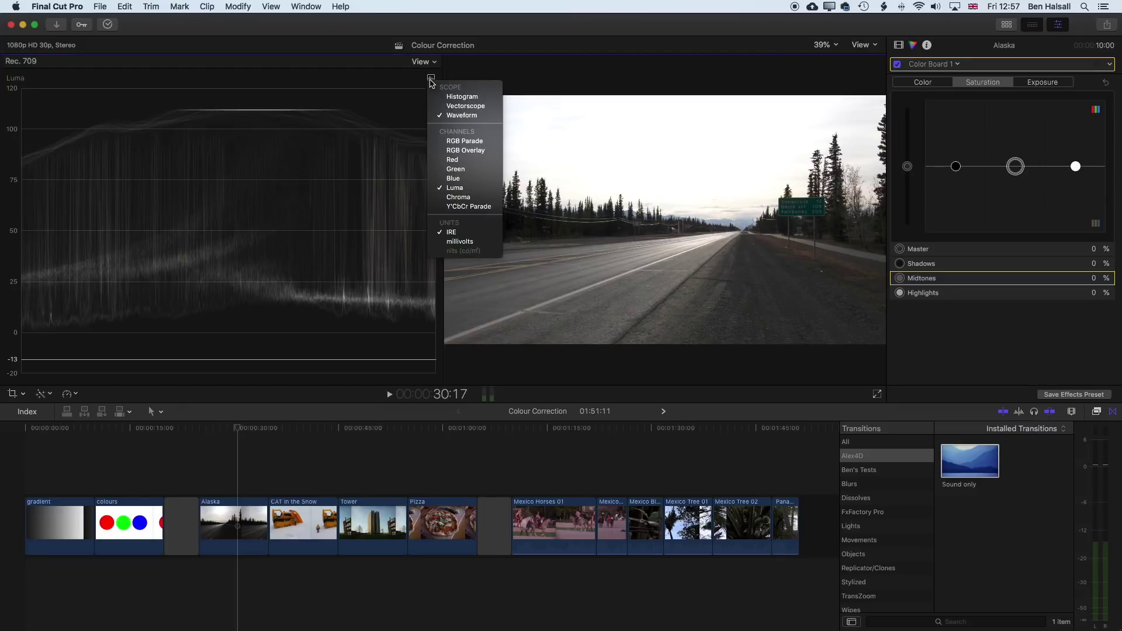
left_click(443, 106)
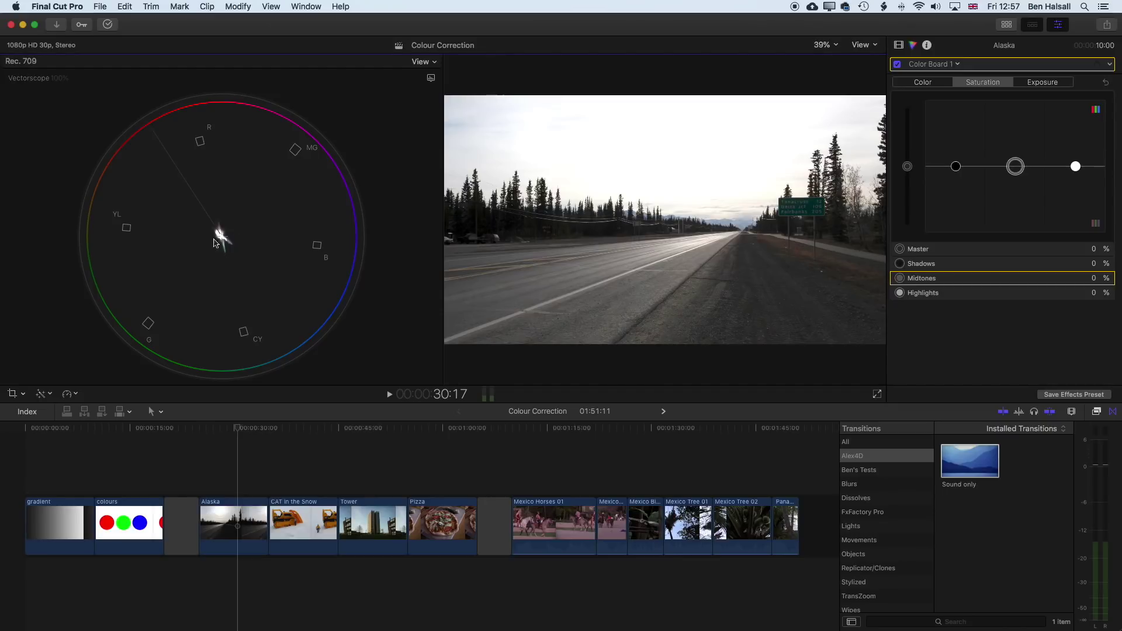
left_click(908, 167)
Set saturation to master 76%, shadows 8%, midtones 60%, highlights 13%, then view the Color tab
left_click_drag(910, 170, 911, 111)
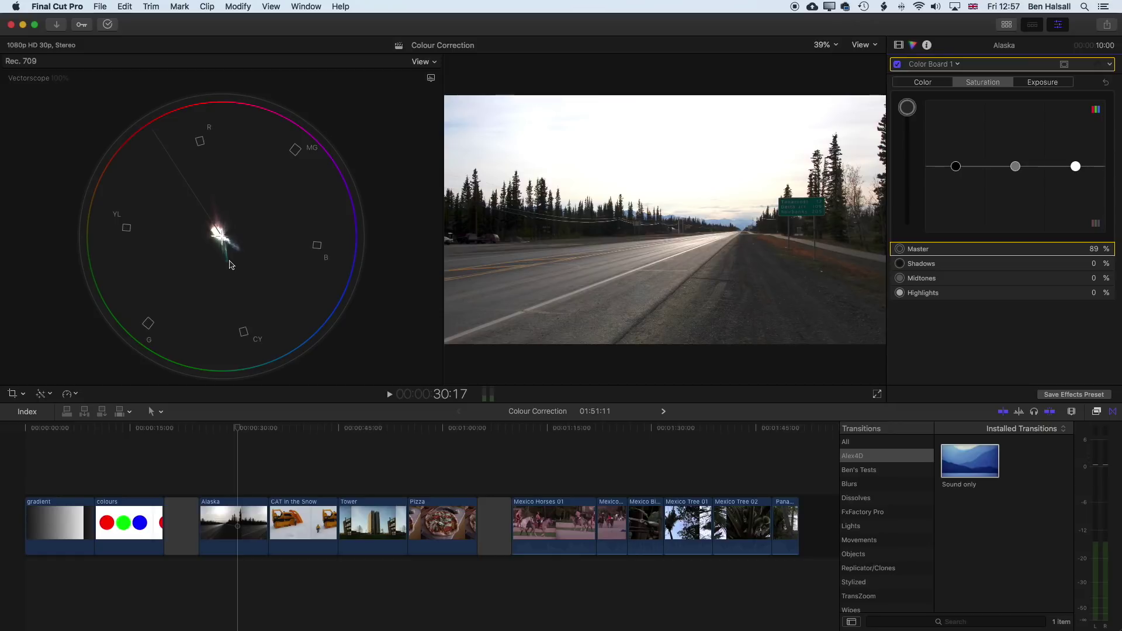
left_click_drag(1017, 170, 1016, 139)
mouse_move(1076, 167)
left_mouse_down()
mouse_move(1075, 143)
mouse_move(1075, 159)
left_mouse_up()
left_click_drag(956, 170, 951, 234)
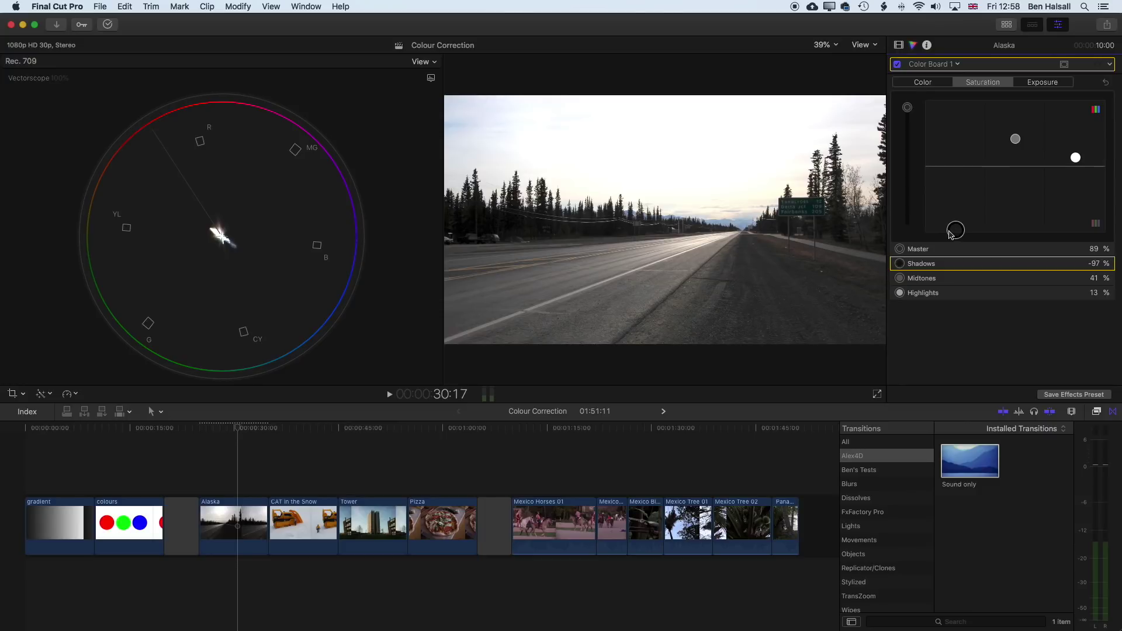
left_click_drag(951, 233, 956, 160)
mouse_move(1015, 139)
left_mouse_down()
mouse_move(1014, 119)
mouse_move(1010, 127)
left_mouse_up()
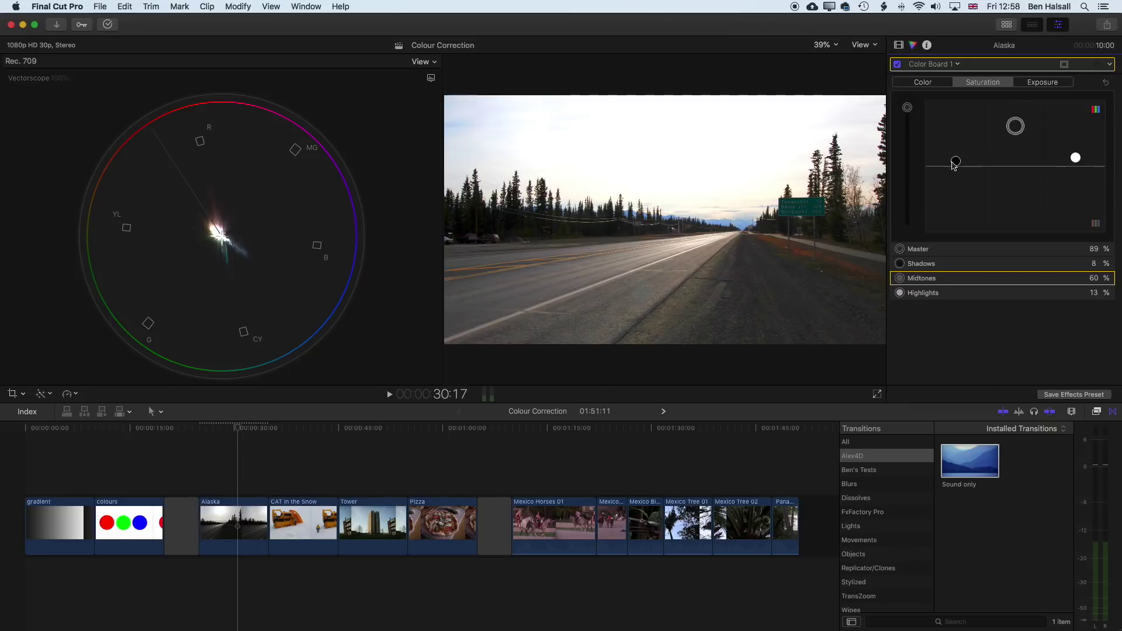
mouse_move(907, 108)
left_mouse_down()
mouse_move(908, 140)
mouse_move(908, 120)
left_mouse_up()
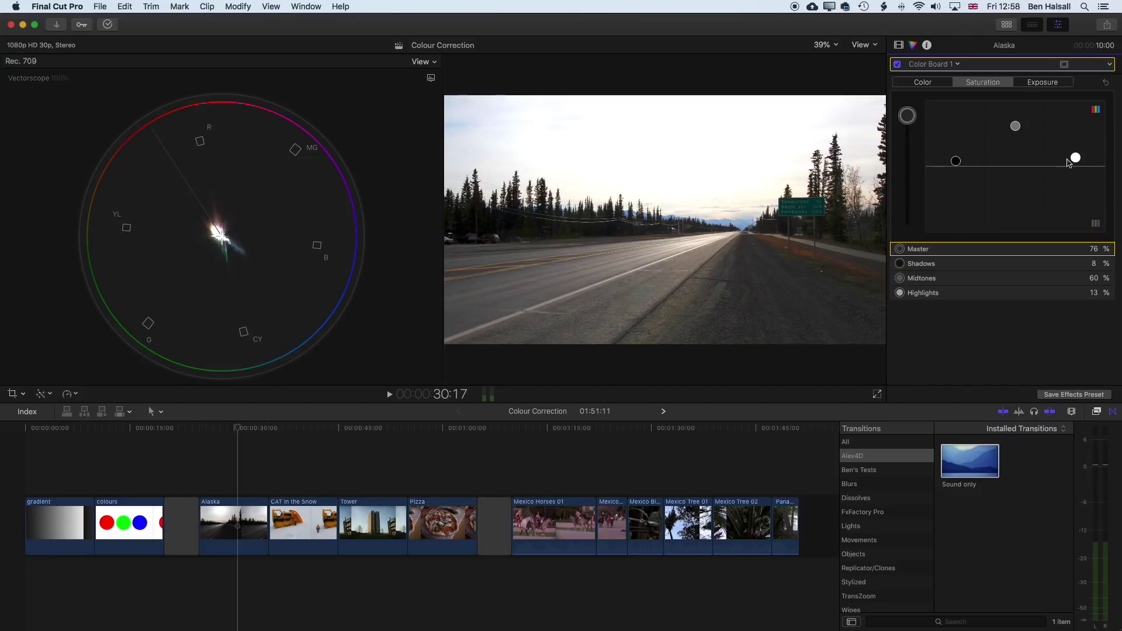
left_click(934, 83)
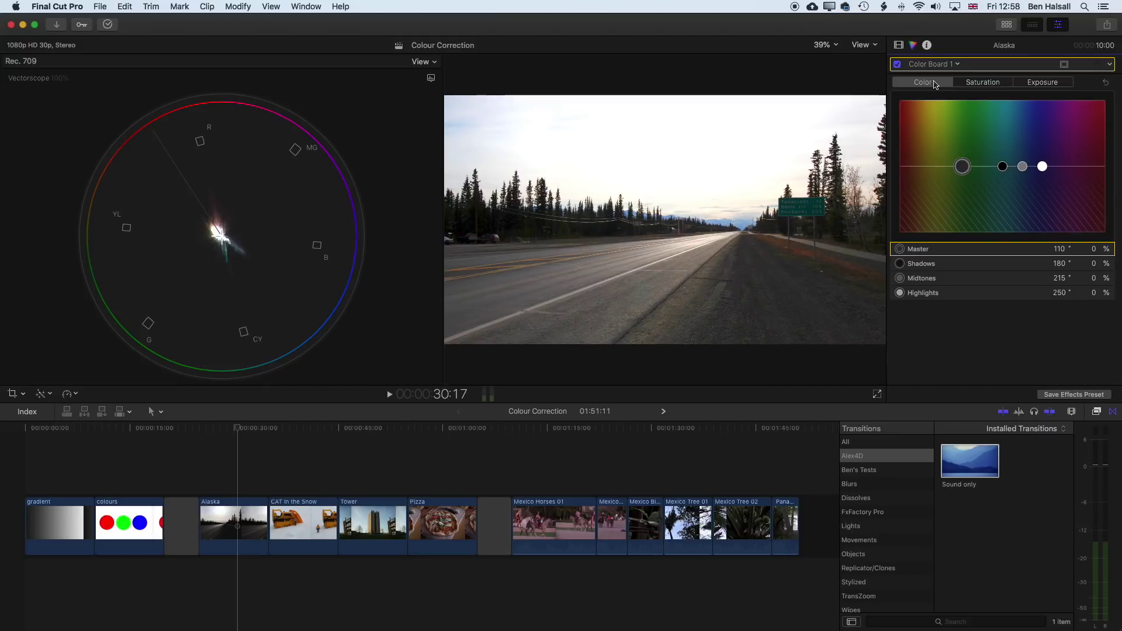
mouse_move(961, 168)
left_mouse_down()
mouse_move(960, 130)
mouse_move(1095, 129)
mouse_move(909, 129)
mouse_move(1030, 131)
mouse_move(1011, 131)
mouse_move(1007, 151)
mouse_move(915, 151)
mouse_move(921, 139)
left_mouse_up()
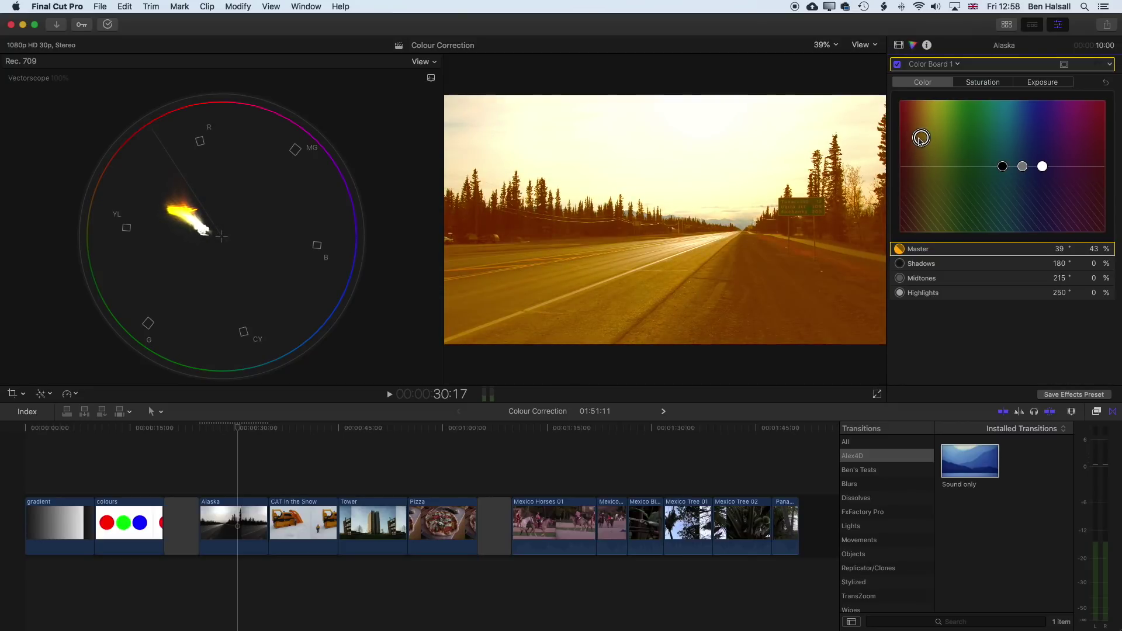
left_click_drag(1022, 166, 938, 194)
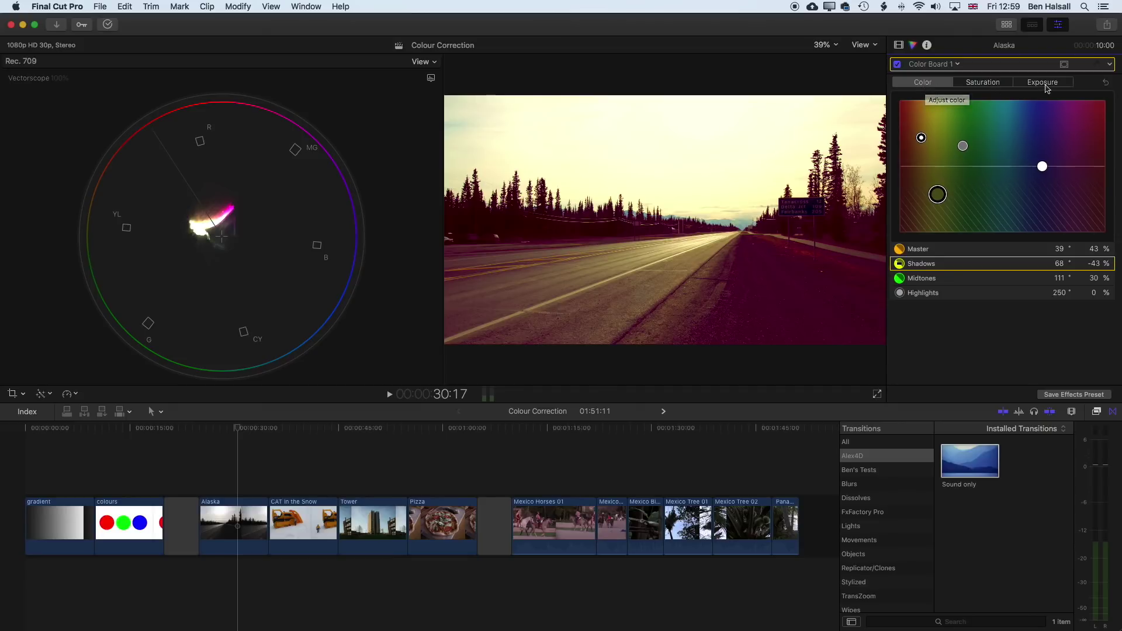
left_click(1107, 83)
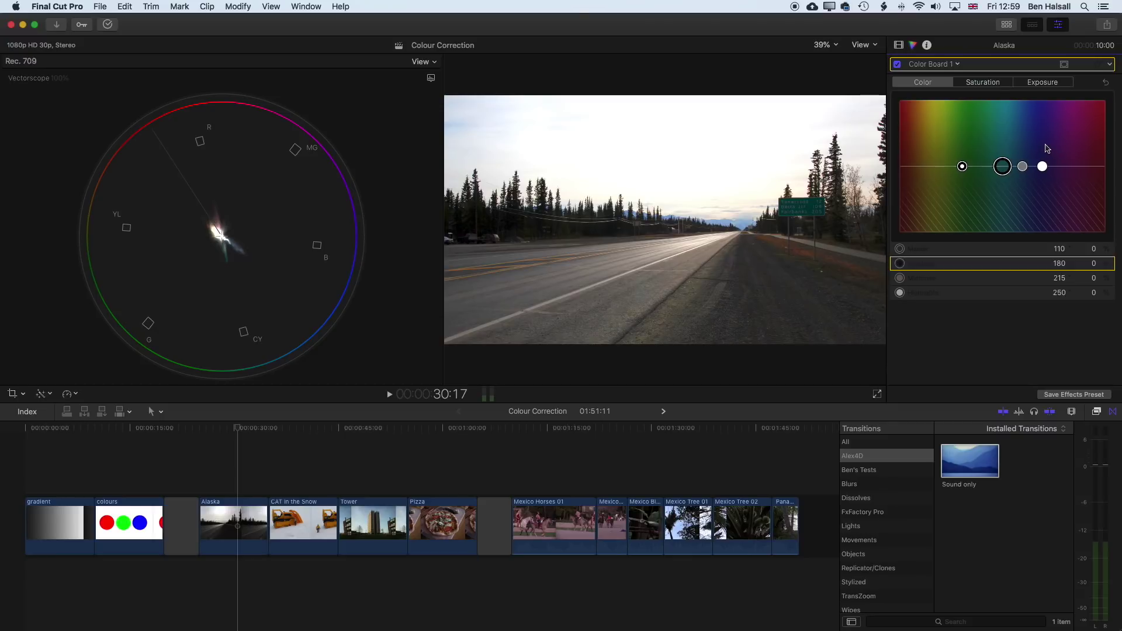
Return to the Saturation tab and scrub the playhead back toward the Alaska clip's start
left_click(995, 84)
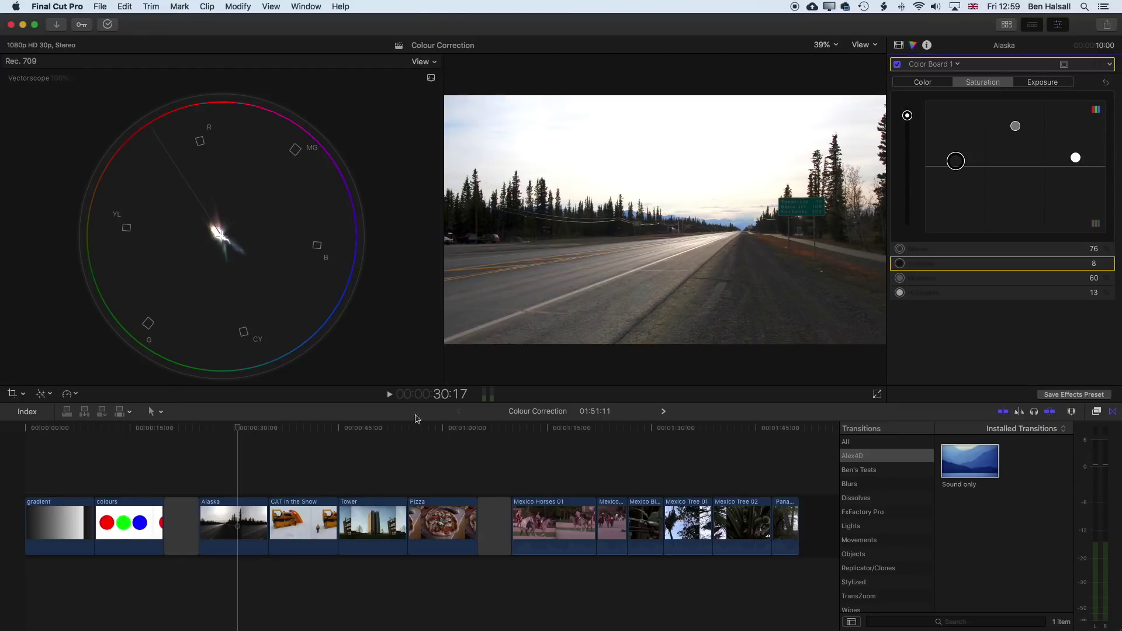
left_click(246, 429)
mouse_move(246, 429)
left_mouse_down()
mouse_move(230, 430)
mouse_move(241, 431)
left_mouse_up()
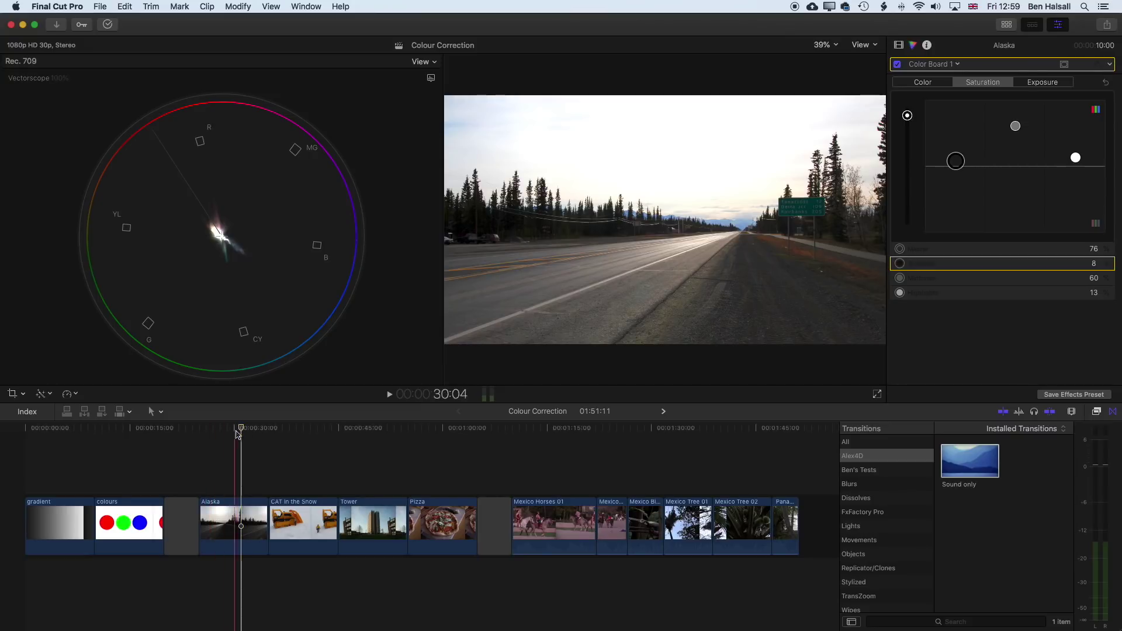
mouse_move(242, 433)
left_mouse_down()
mouse_move(209, 433)
mouse_move(241, 436)
left_mouse_up()
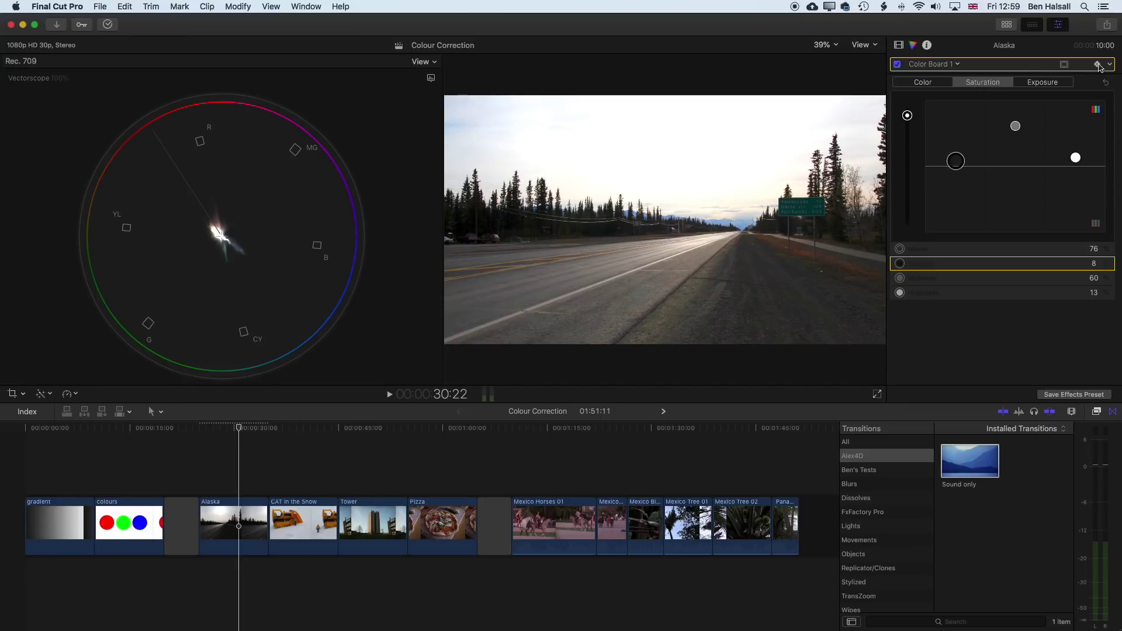
left_click_drag(230, 431, 222, 433)
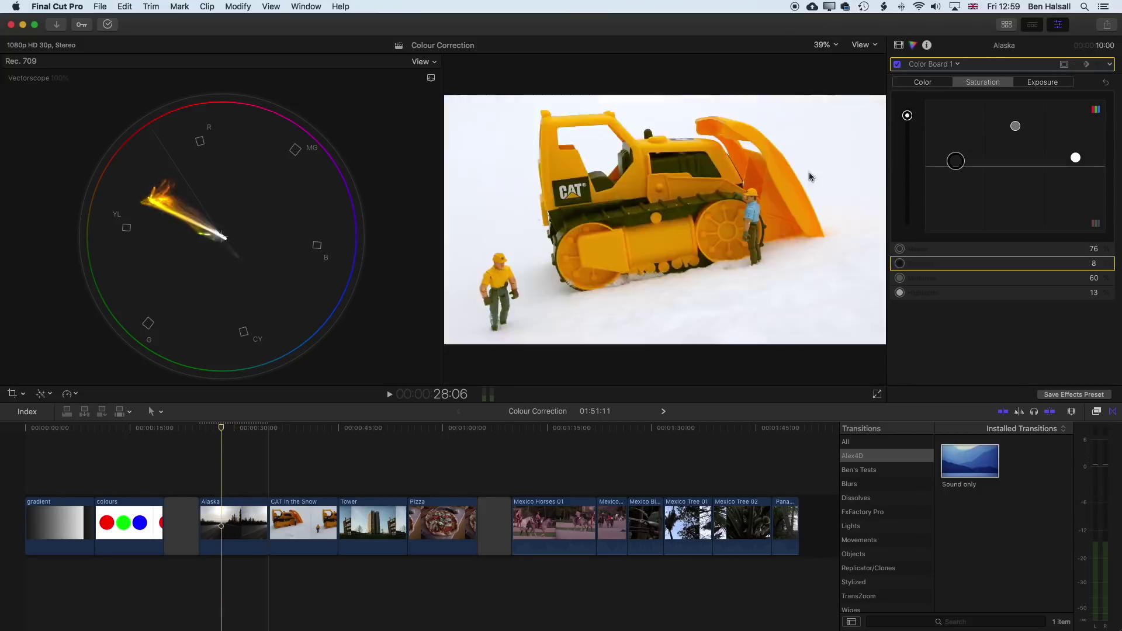
Drop master saturation to -100% at the clip start and play the greyscale-to-colour fade
left_click(909, 116)
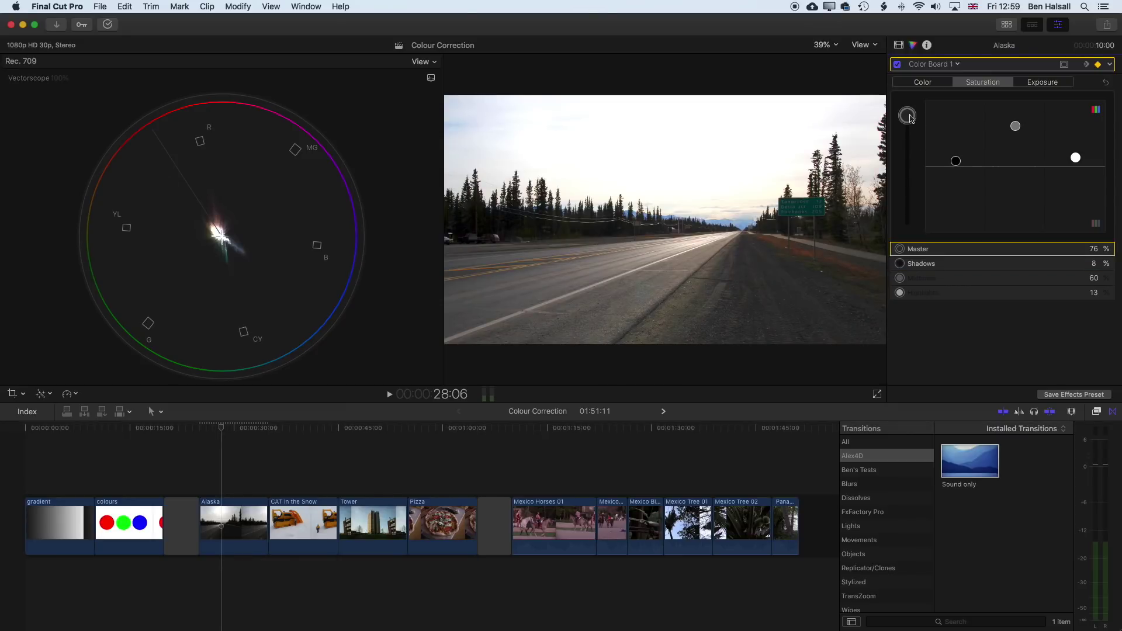
left_click_drag(909, 117, 910, 292)
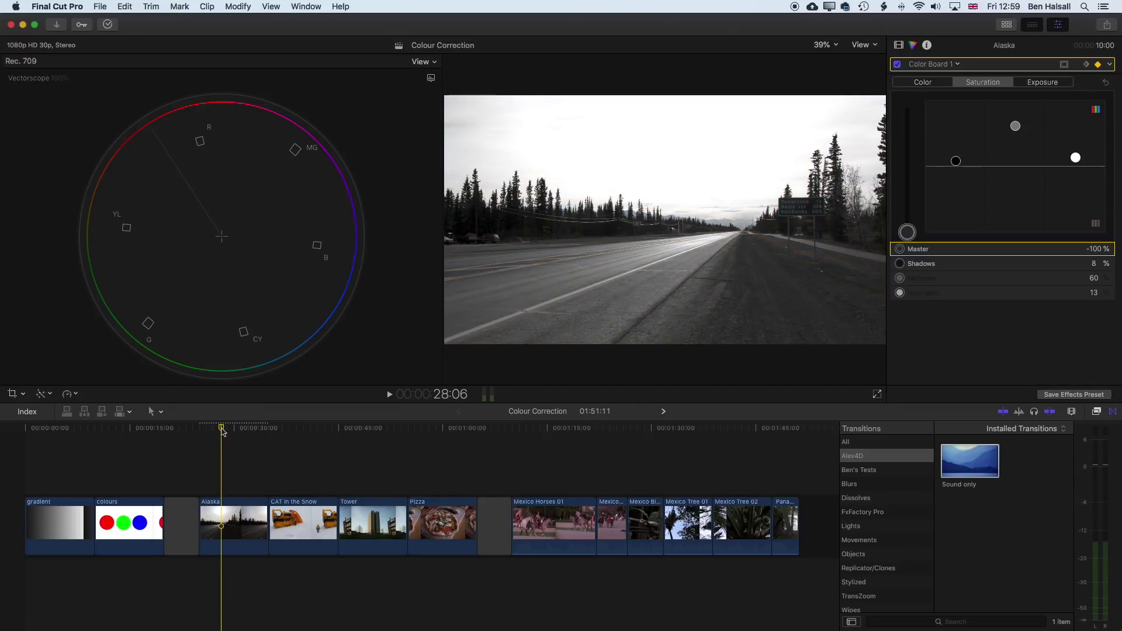
key("space")
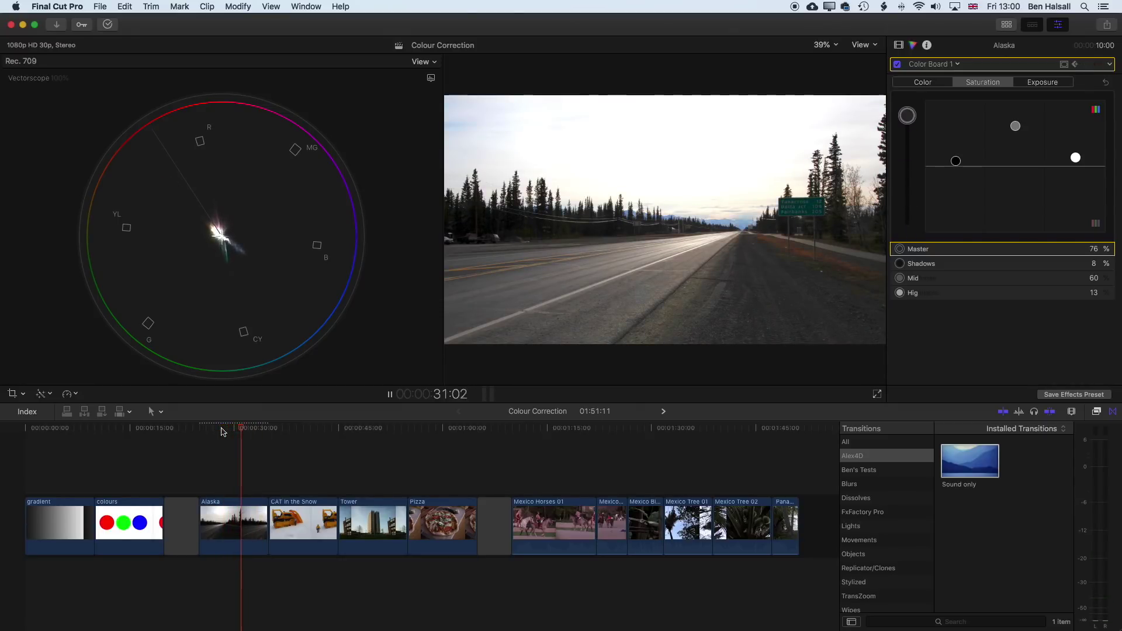
key("space")
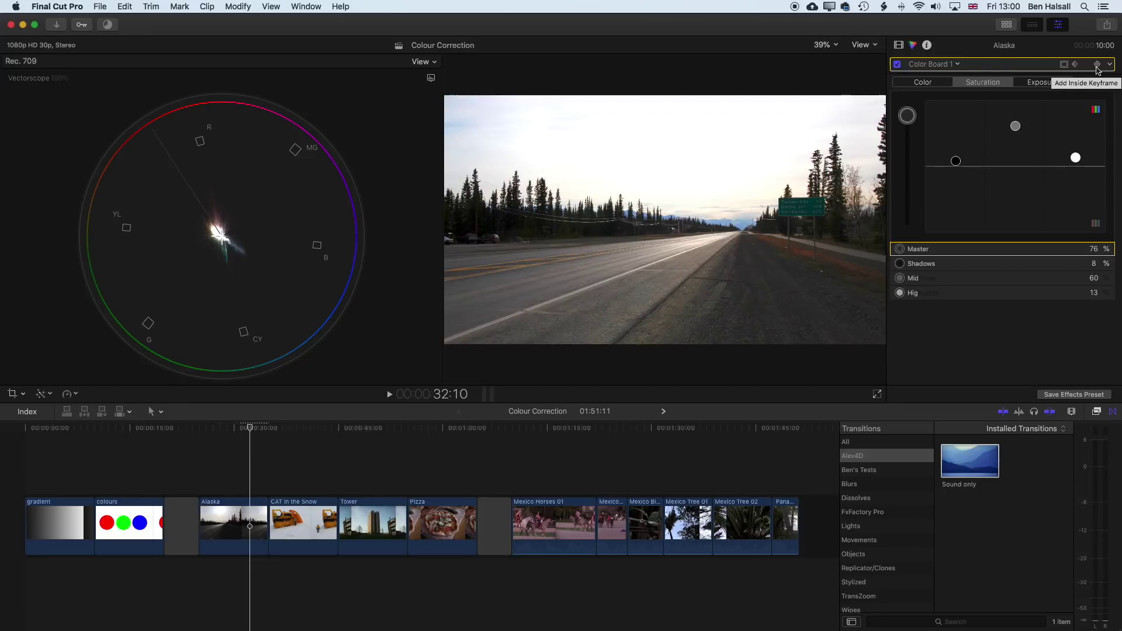
Replay the saturation fade from slightly earlier, then switch the correction off to compare
left_click_drag(250, 428, 213, 430)
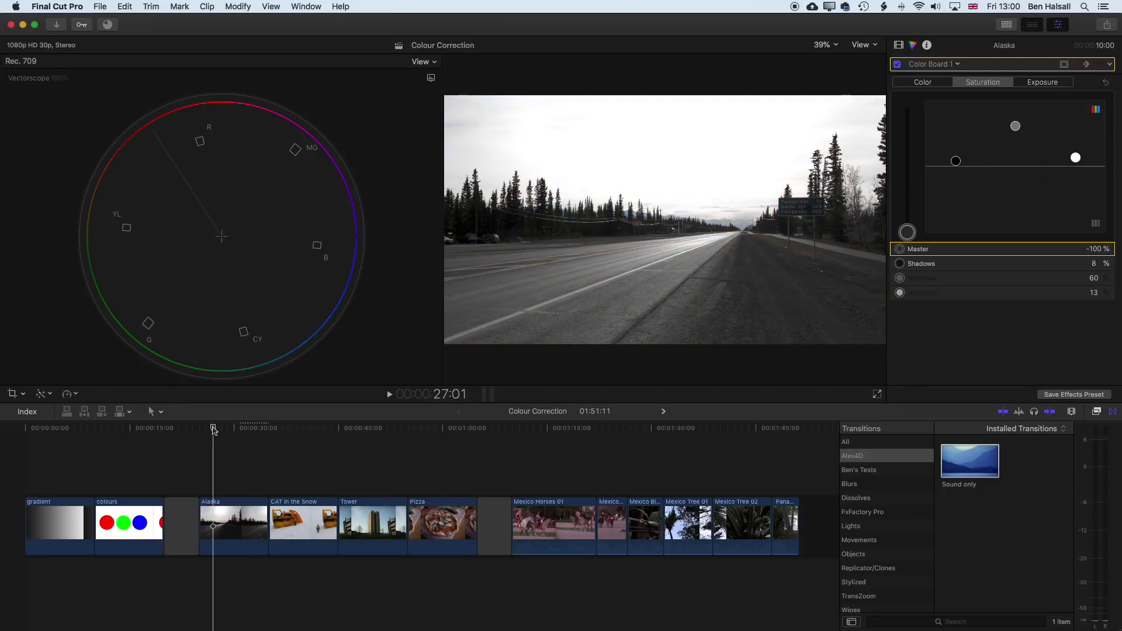
key("space")
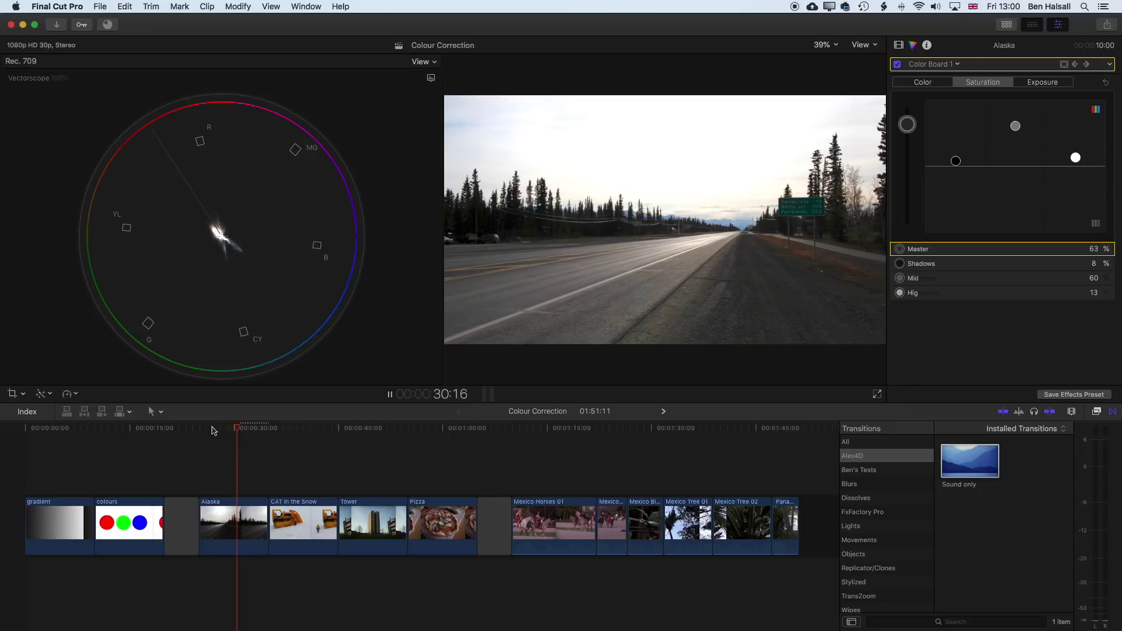
key("space")
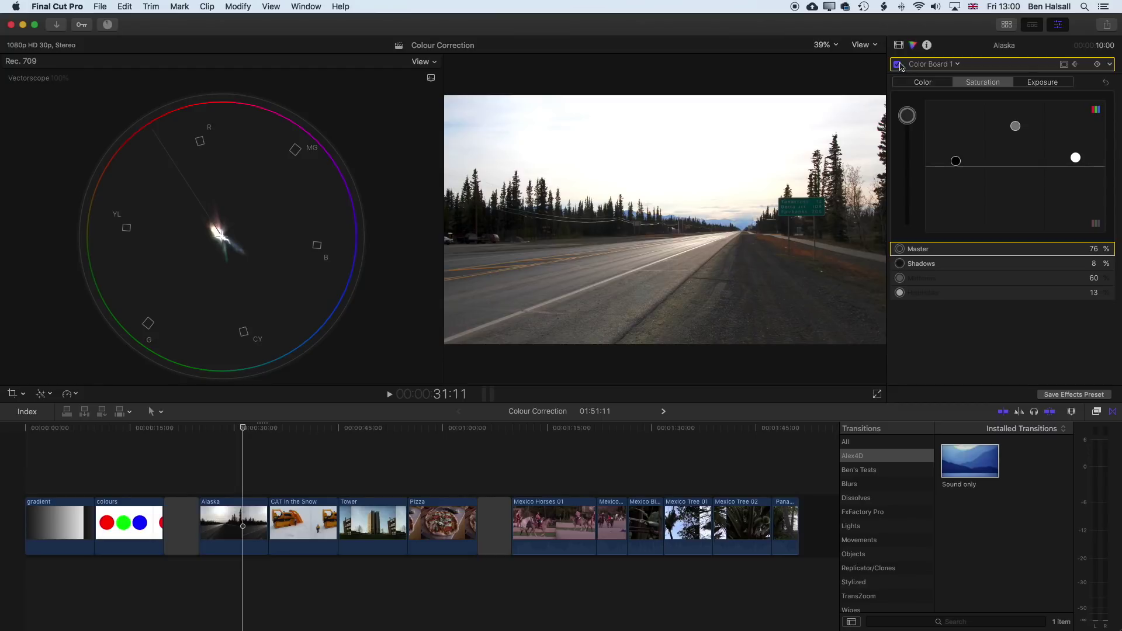
left_click(898, 65)
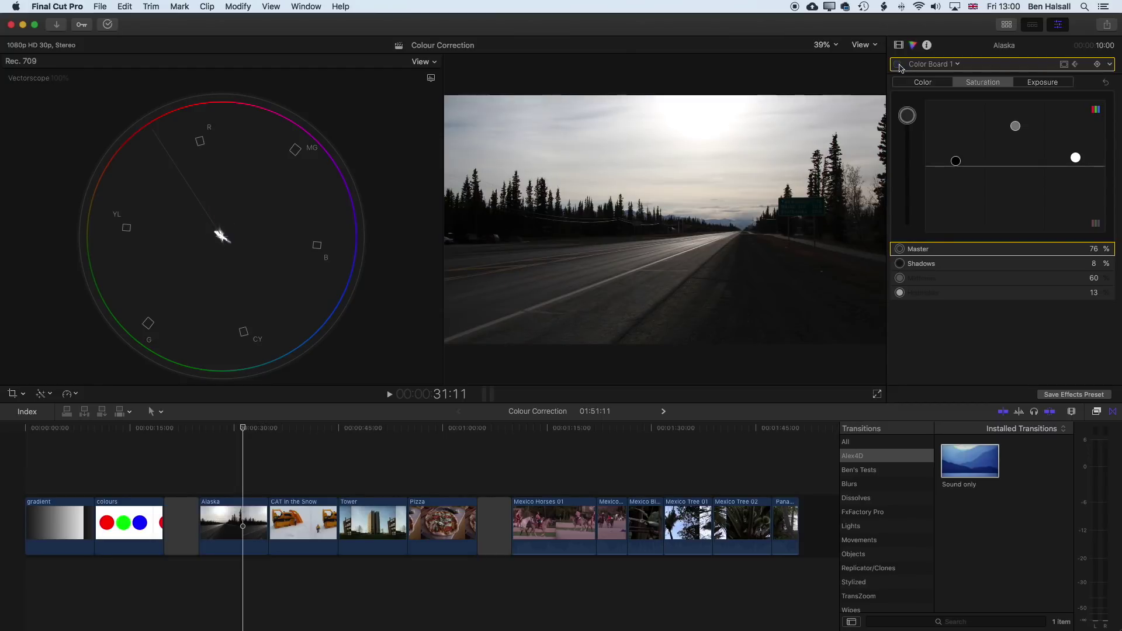
left_click(899, 65)
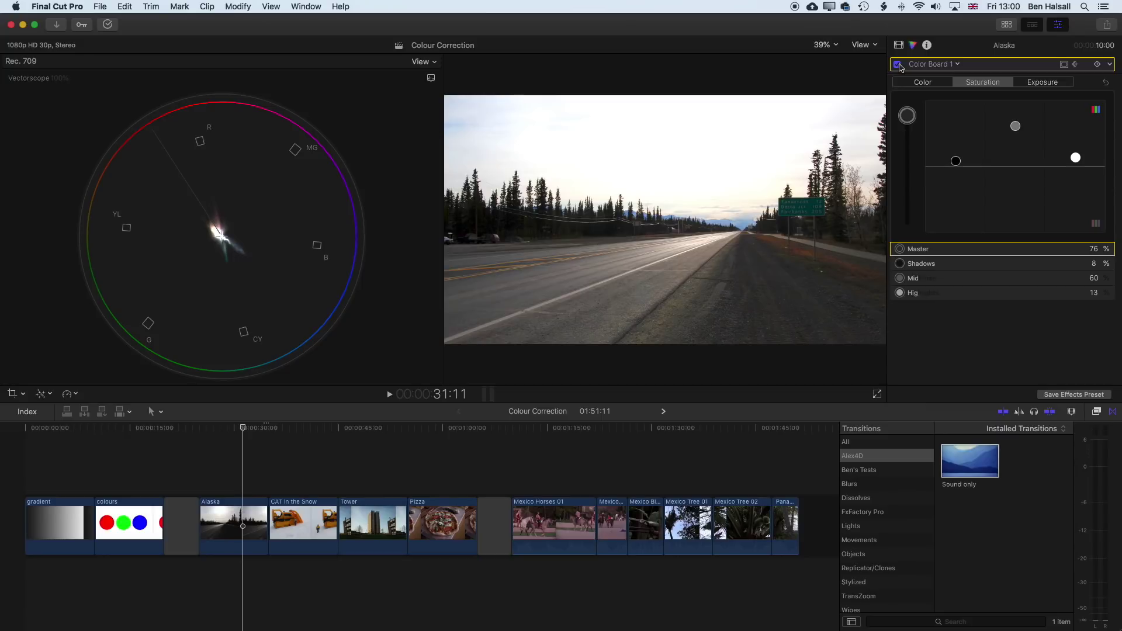